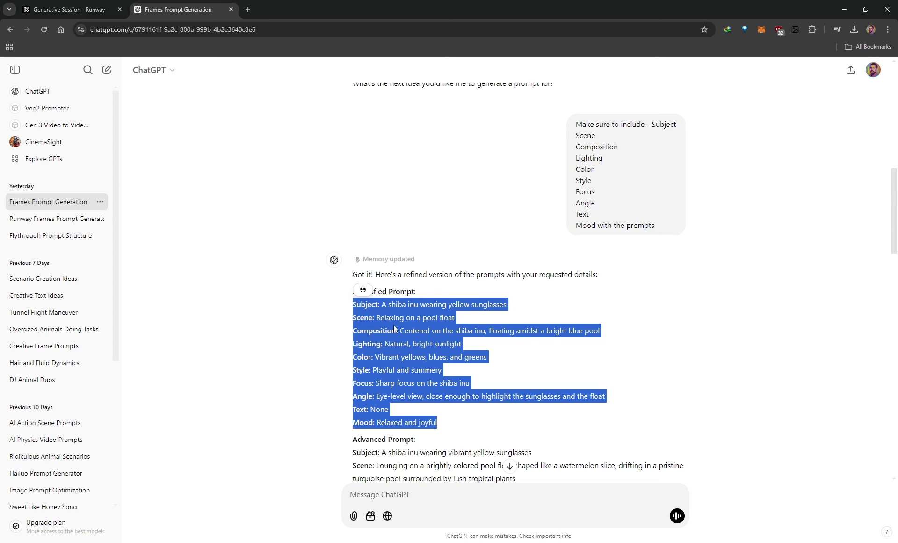
- Copy the simplified shiba inu prompt from ChatGPT and paste it into the image prompt in Runway
right_click(394, 328)
left_click(421, 341)
left_click(91, 5)
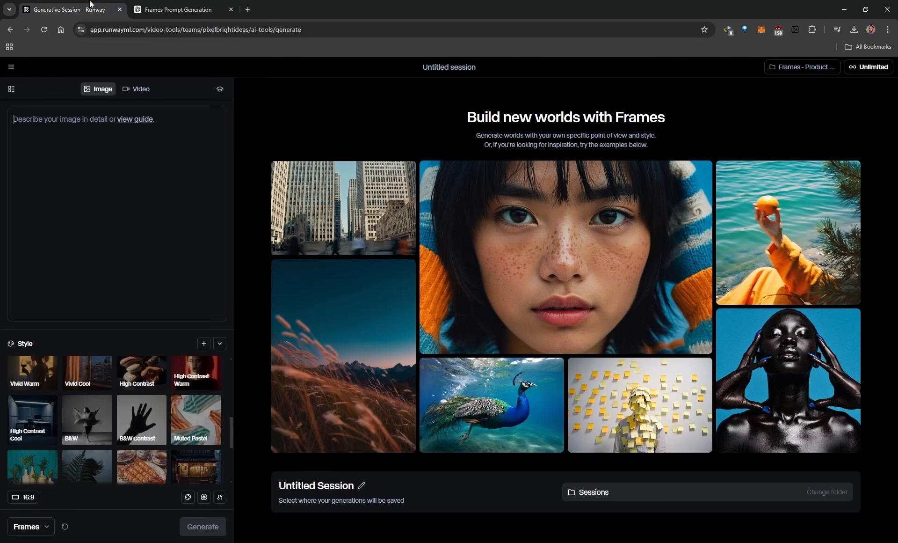
right_click(74, 136)
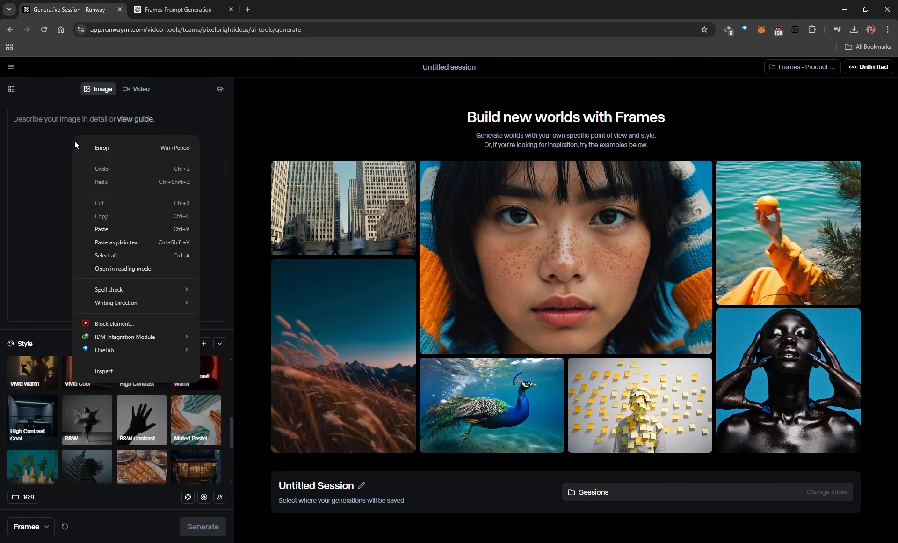
left_click(102, 228)
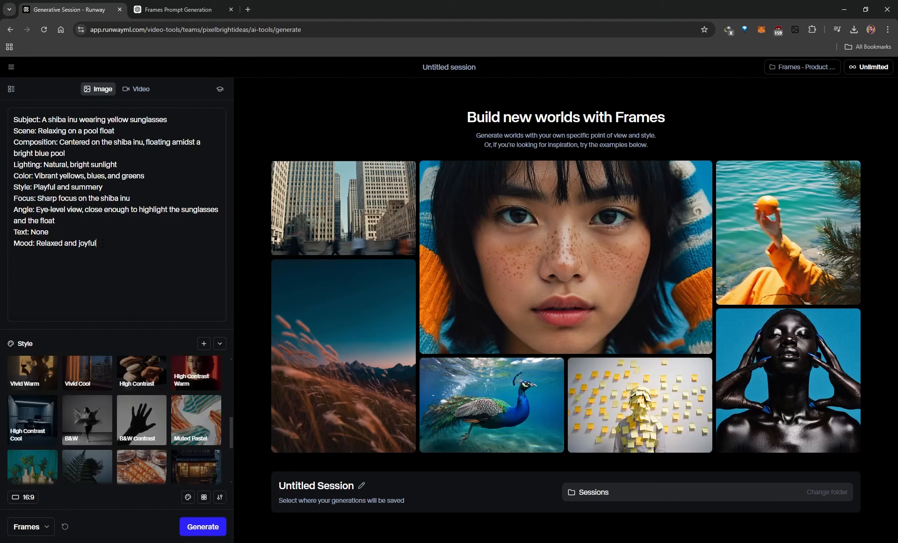
- Remove the "Text: None" line from the prompt and generate the images with Frames
left_click_drag(49, 231, 12, 233)
key("BackSpace")
key("BackSpace")
left_click_drag(110, 236, 12, 107)
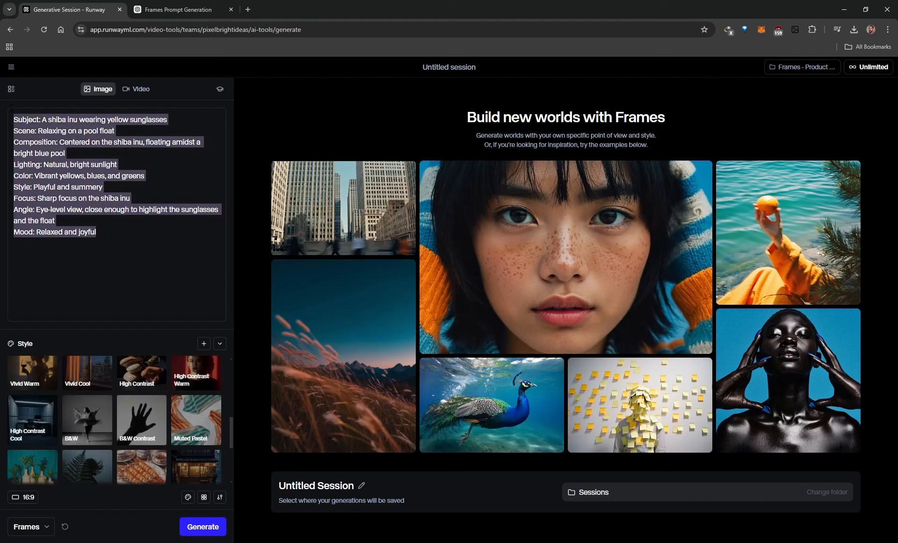
left_click(121, 235)
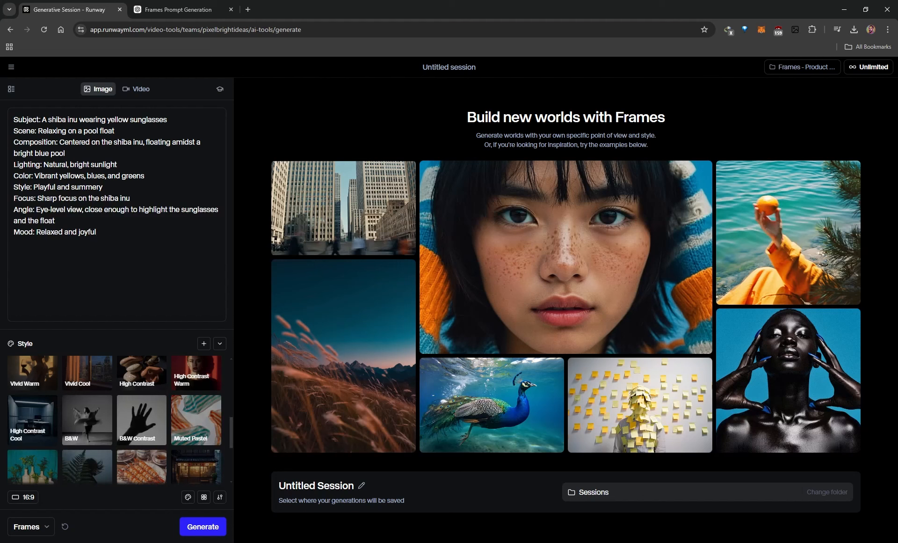
scroll(114, 418, "up", 5)
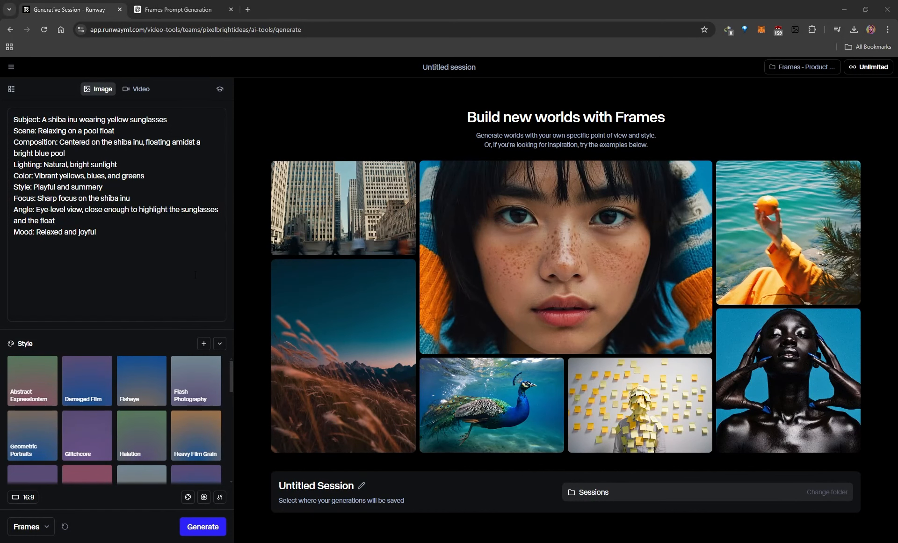
left_click(197, 529)
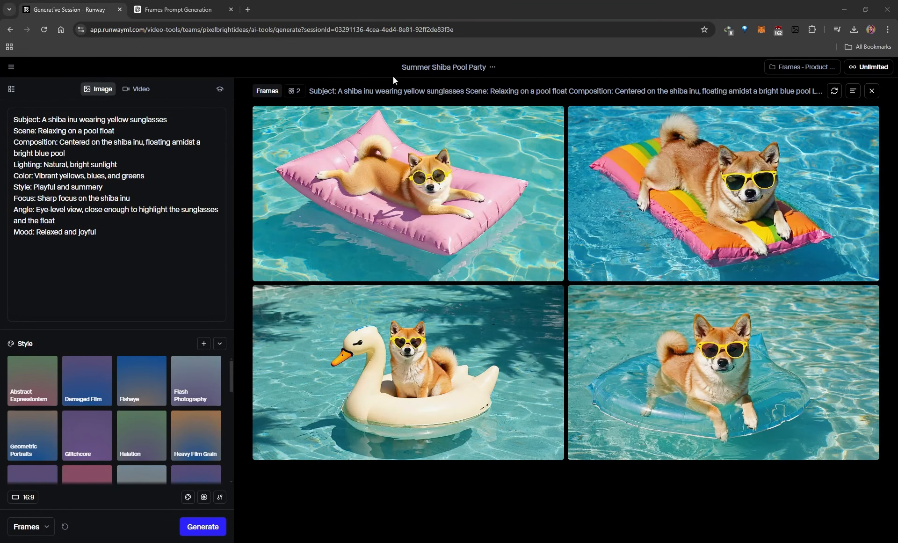
- Rename the session as "Tutorial Session" and check its entry in the sessions list
left_click(492, 68)
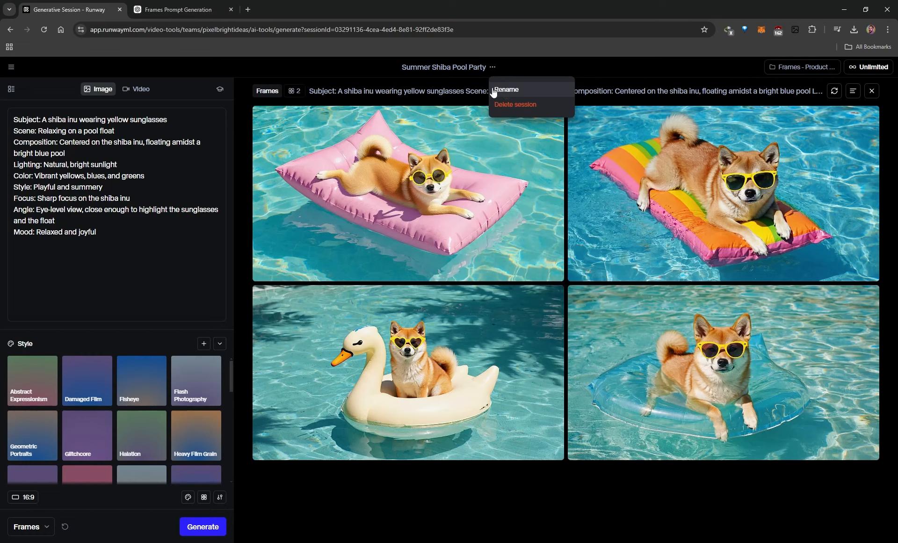
left_click(495, 90)
left_click_drag(450, 296, 336, 299)
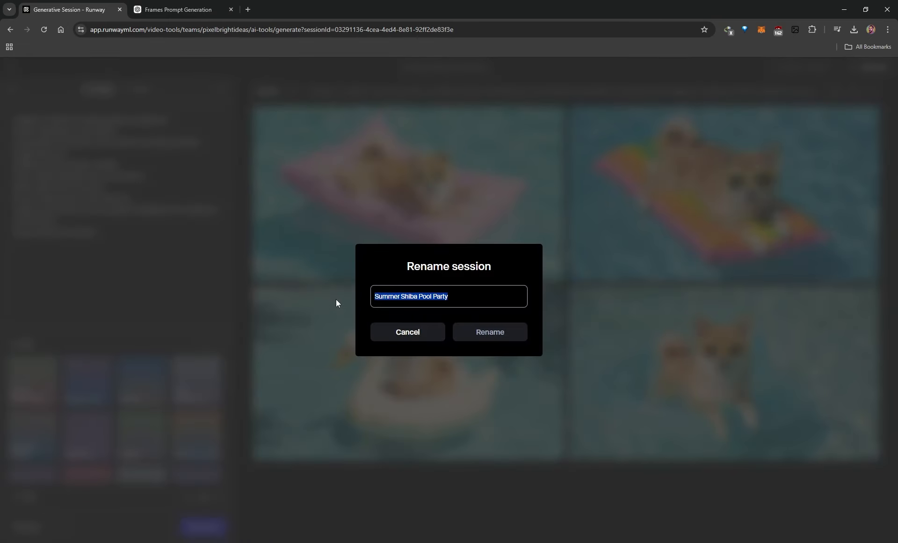
type("Tutoria")
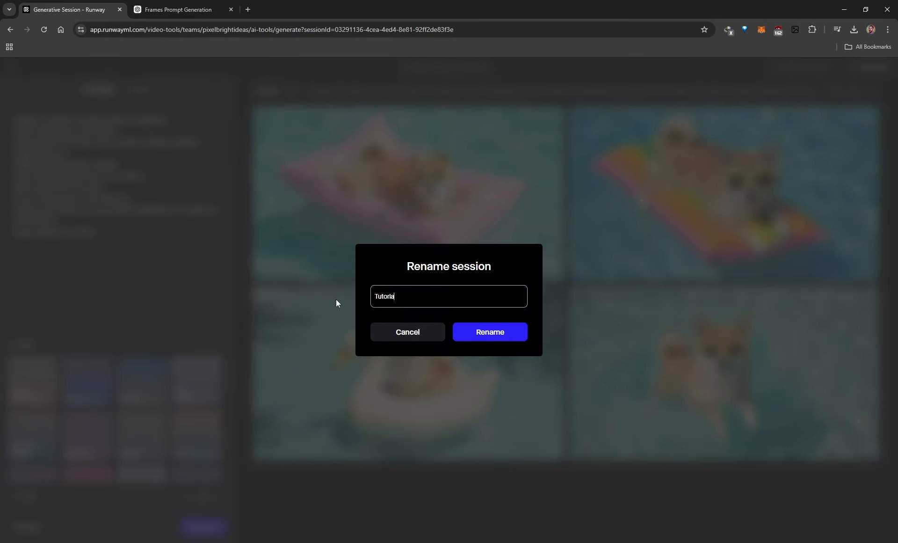
type("l Session")
left_click(487, 328)
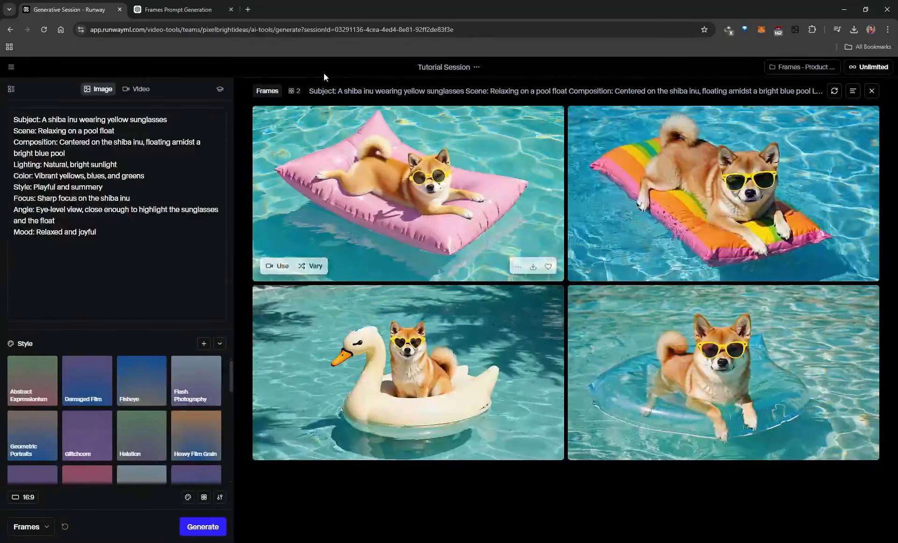
left_click(10, 90)
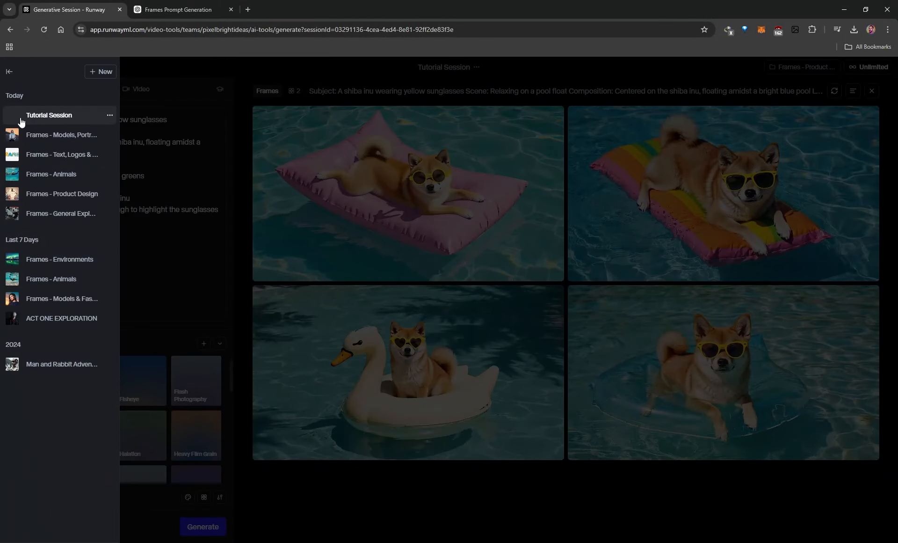
left_click(299, 77)
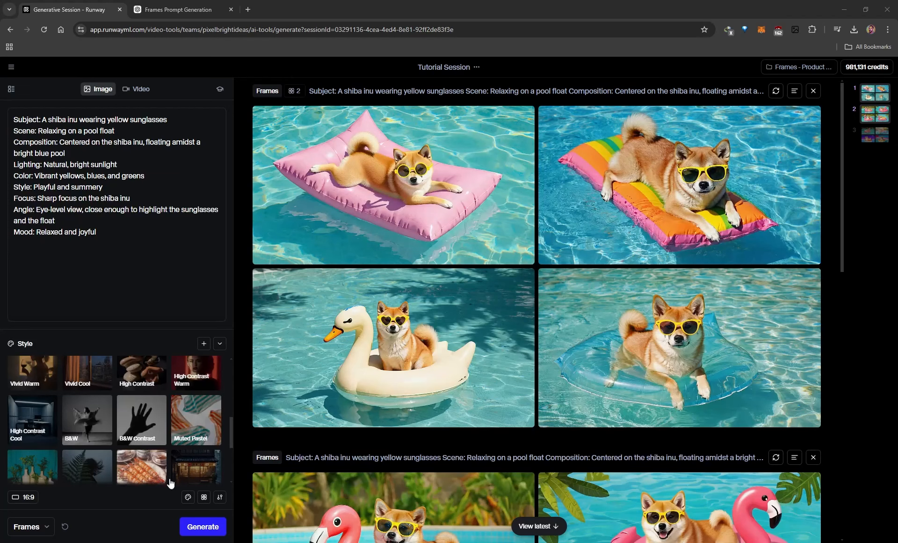
- Check the Aesthetic Range setting and compare the first two sets of generated shiba inu images
left_click(204, 497)
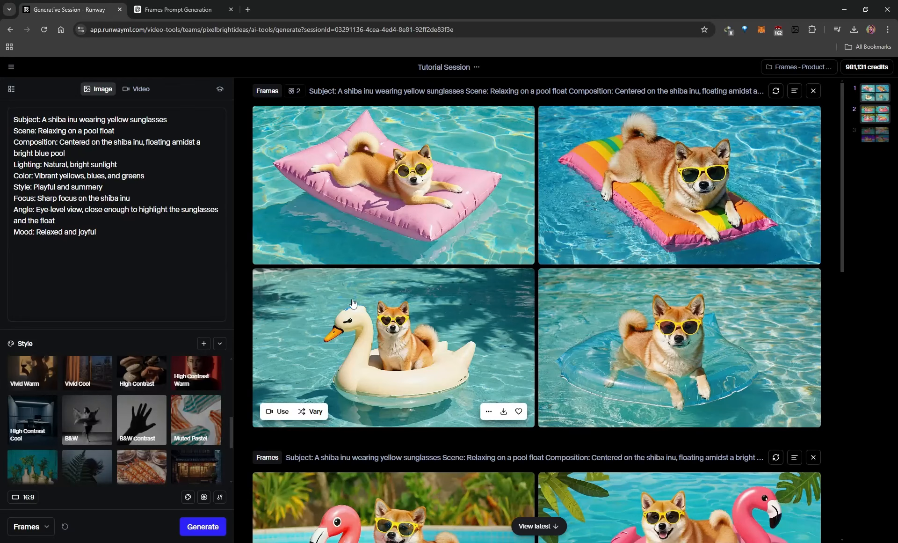
mouse_move(204, 496)
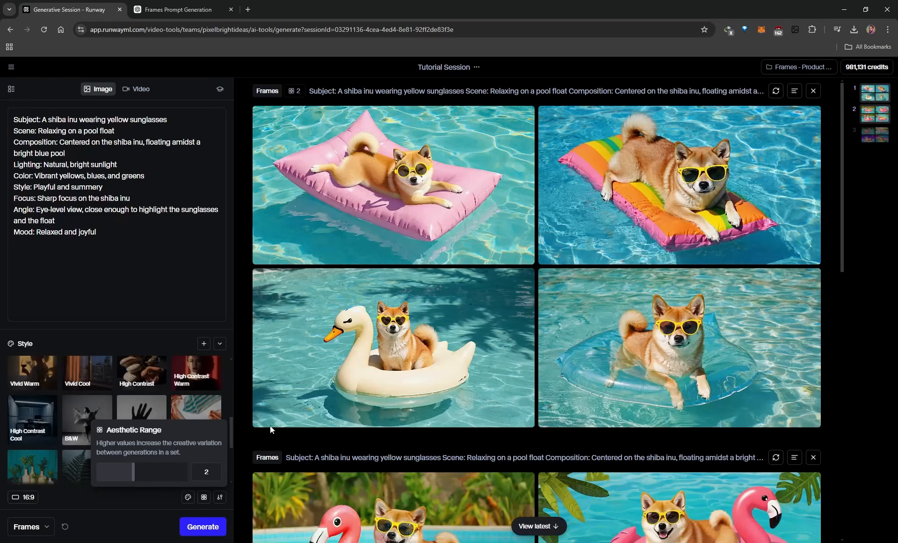
scroll(253, 437, "down", 5)
scroll(289, 442, "down", 2)
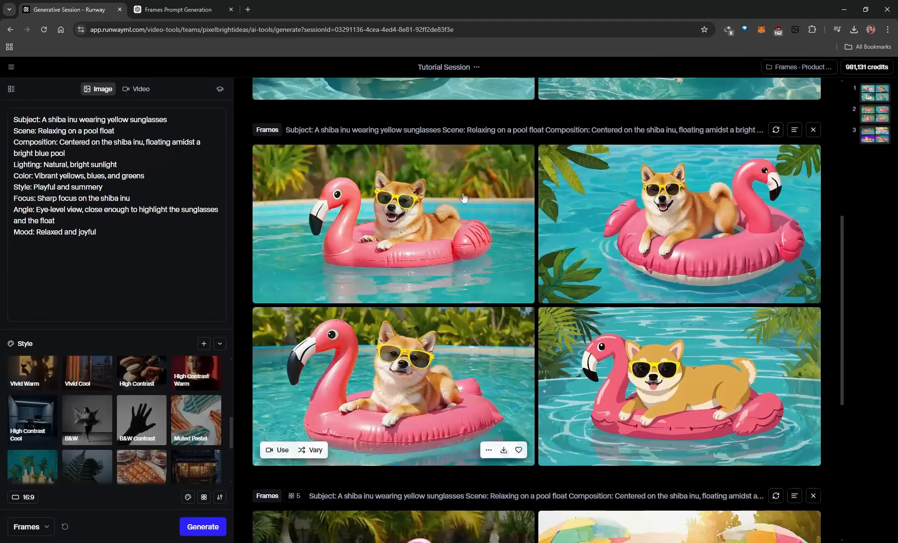
scroll(398, 385, "up", 1)
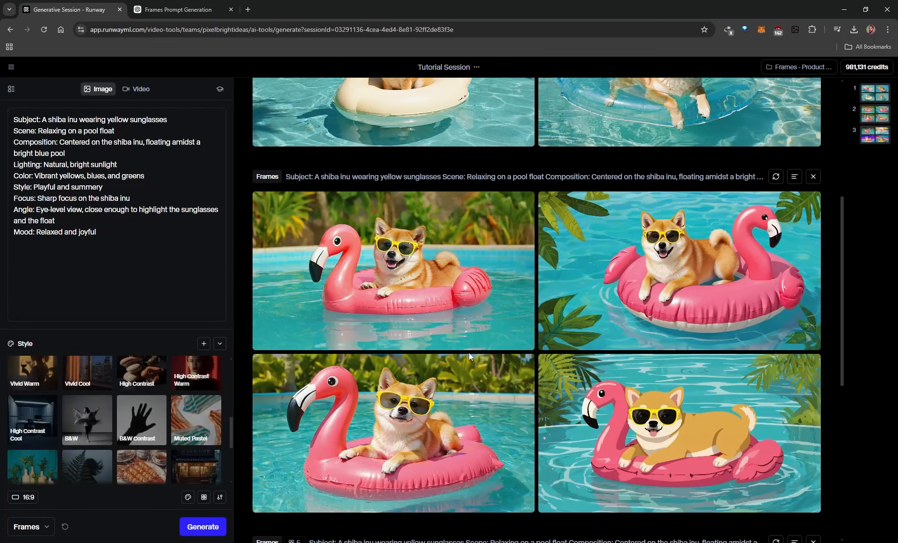
scroll(469, 352, "down", 1)
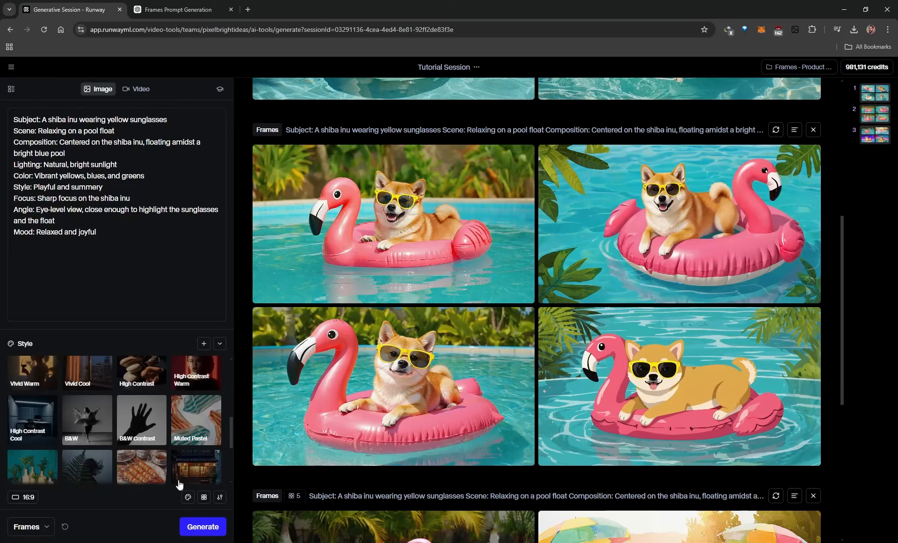
- Raise the Aesthetic Range to 5 and compare the generated image sets for creative variation
left_click(204, 497)
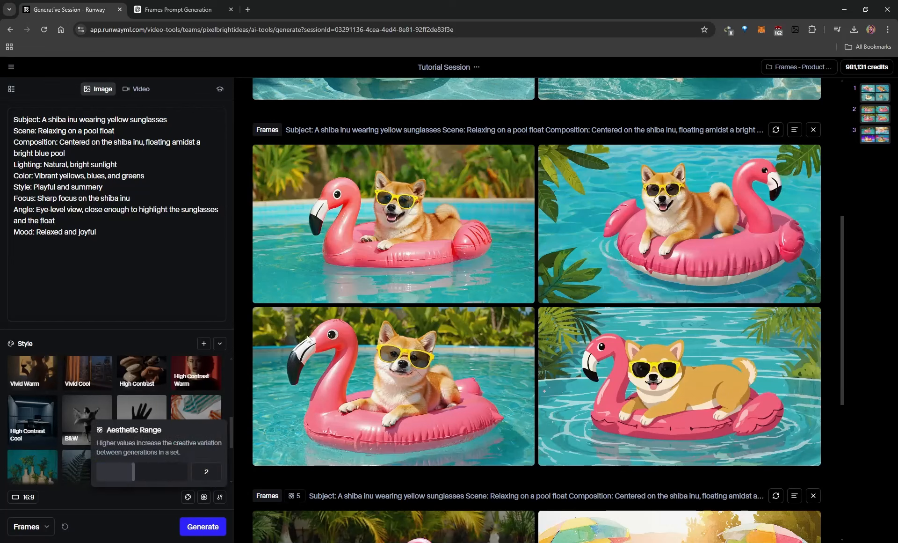
left_click_drag(134, 472, 267, 467)
scroll(250, 473, "down", 6)
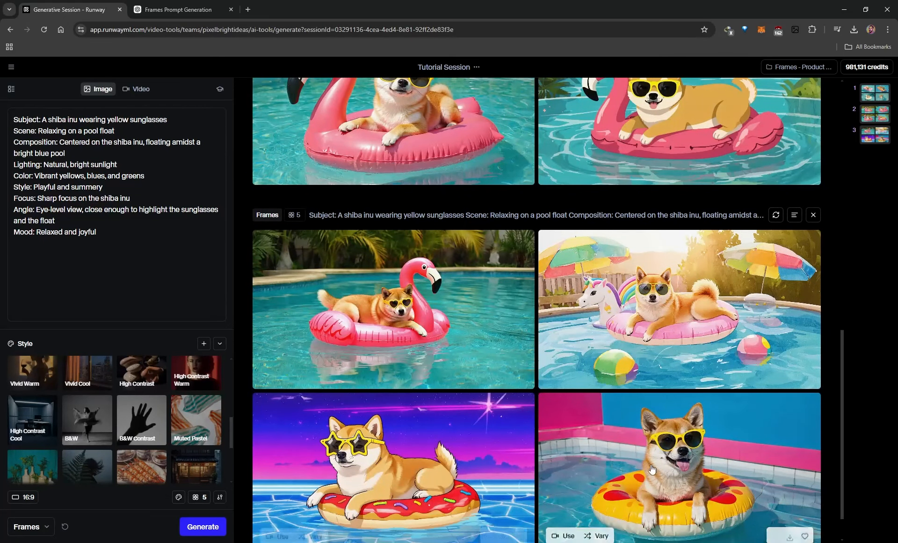
scroll(421, 444, "down", 1)
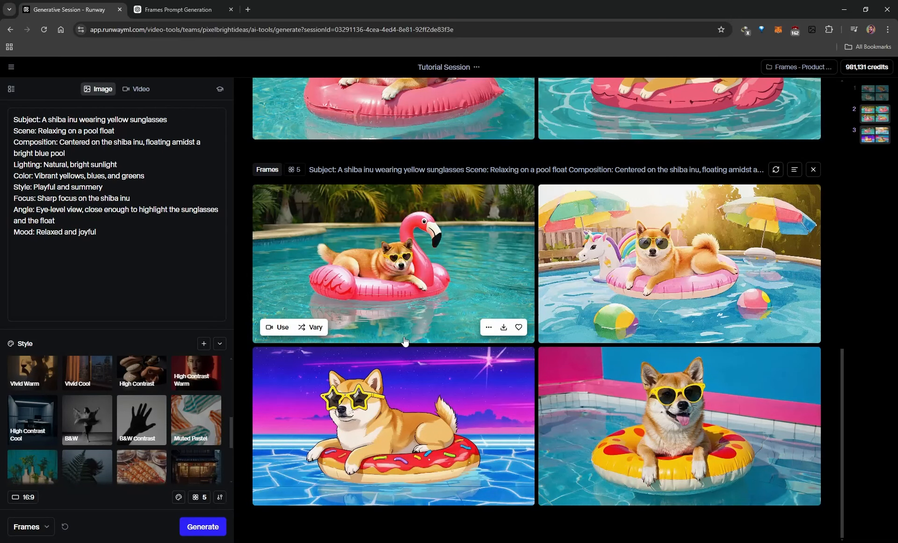
scroll(405, 341, "up", 6)
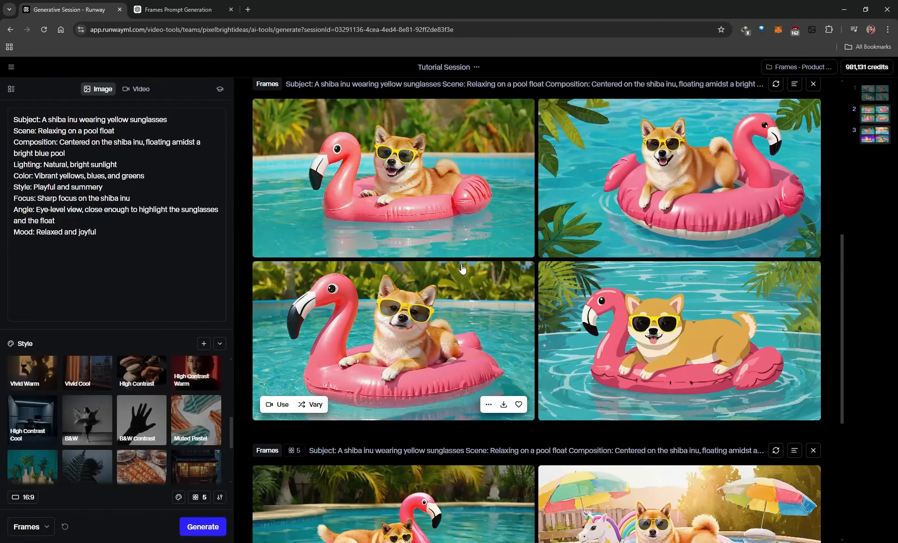
scroll(460, 281, "down", 6)
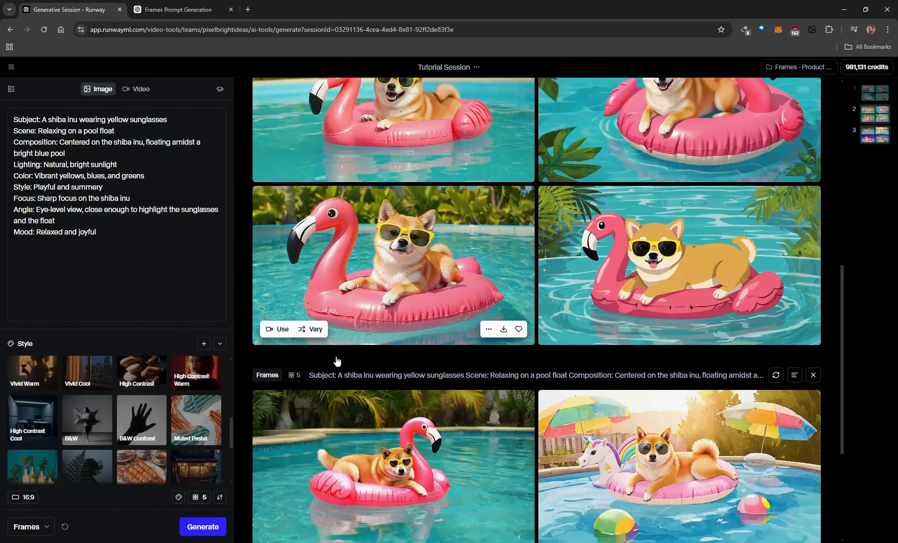
scroll(455, 334, "up", 14)
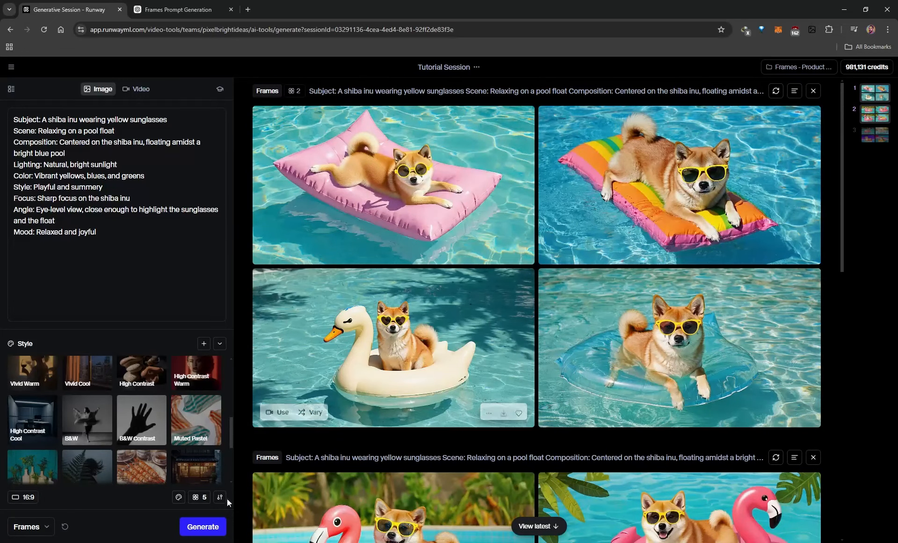
- Set the Aesthetic Range to 2 and look over the first two image sets
left_click(200, 497)
left_click_drag(186, 469, 136, 470)
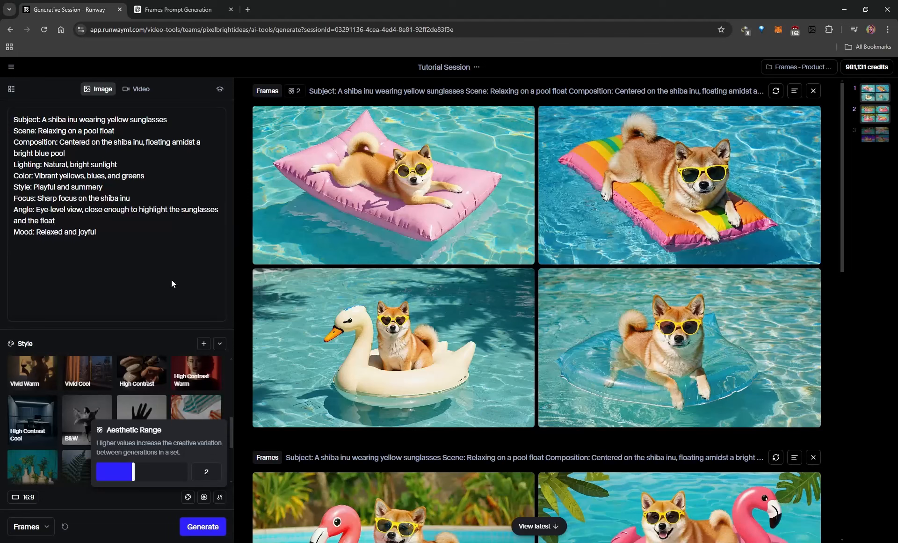
left_click(243, 463)
scroll(395, 341, "down", 3)
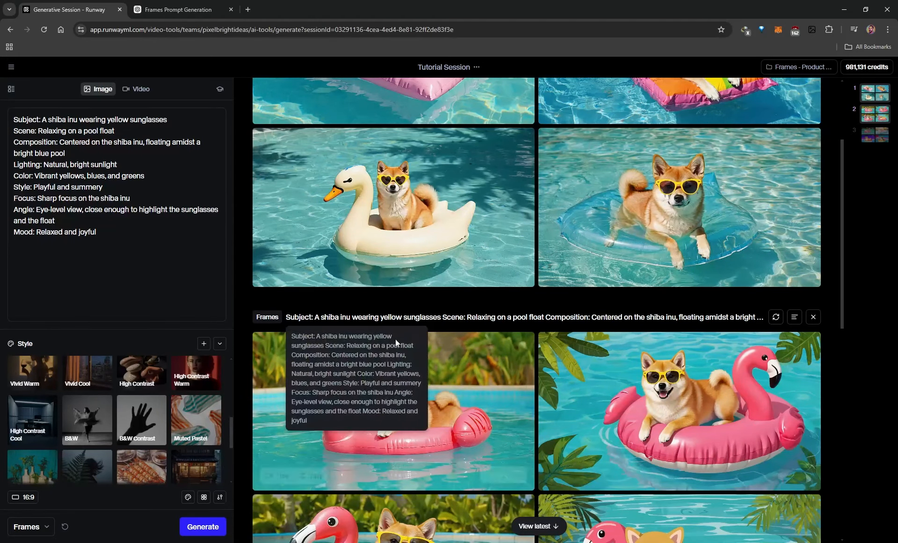
scroll(396, 342, "up", 3)
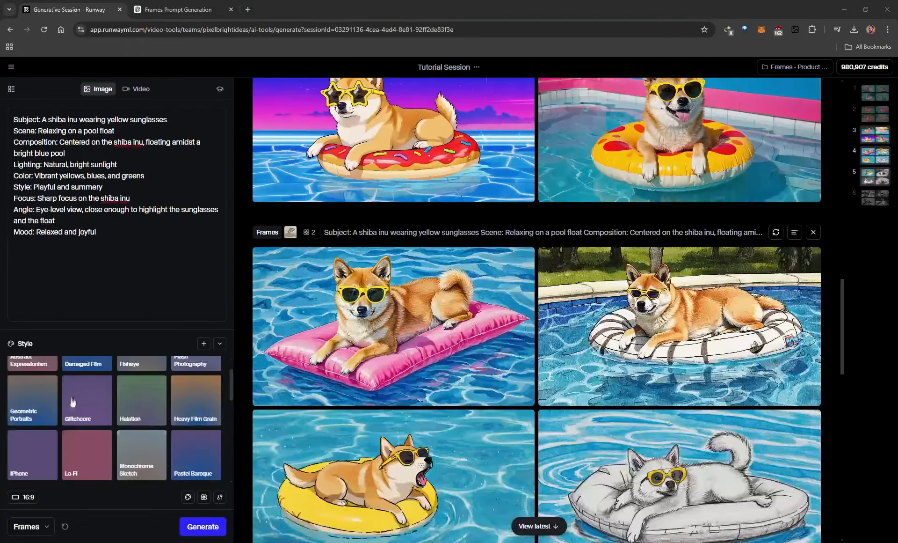
- Review the Aesthetic Range setting and examine the available style presets for the shiba inu prompt
left_click(204, 499)
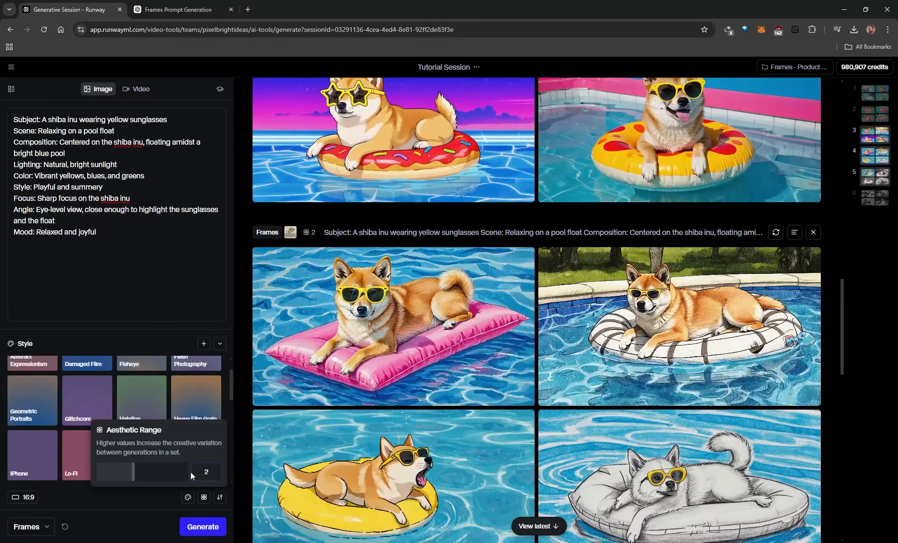
scroll(141, 440, "down", 5)
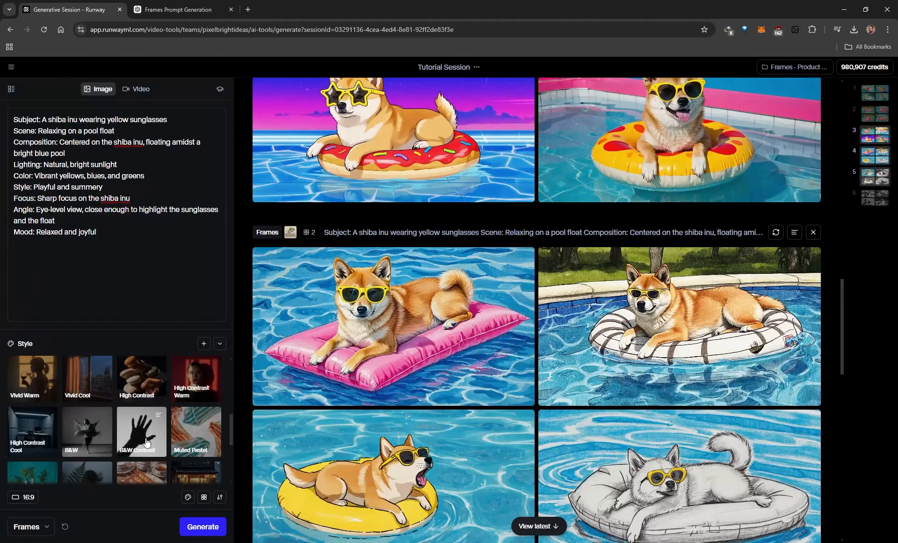
scroll(182, 442, "up", 1)
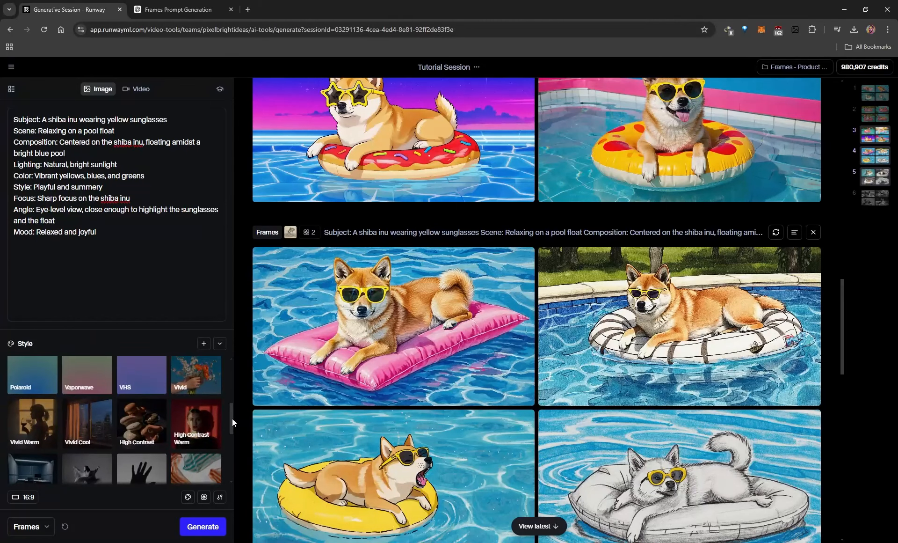
left_click_drag(231, 418, 231, 385)
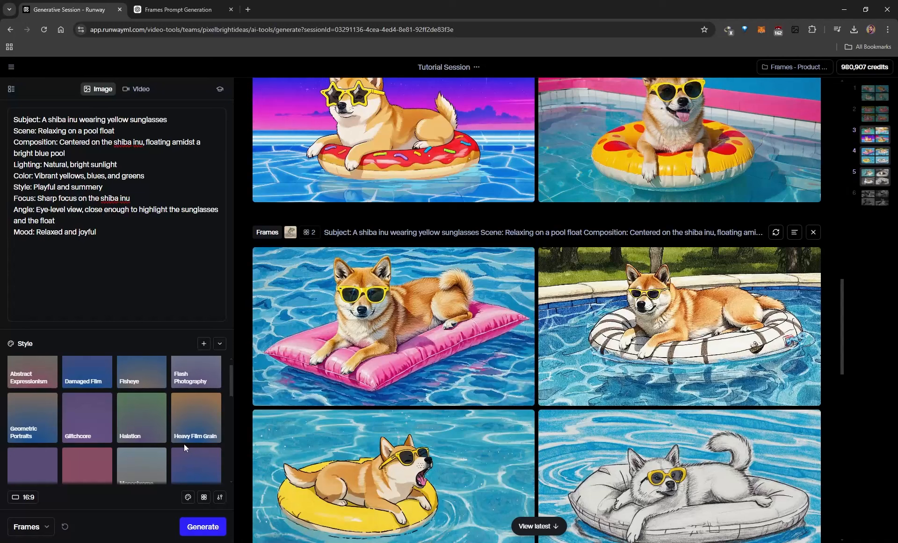
scroll(231, 383, "down", 3)
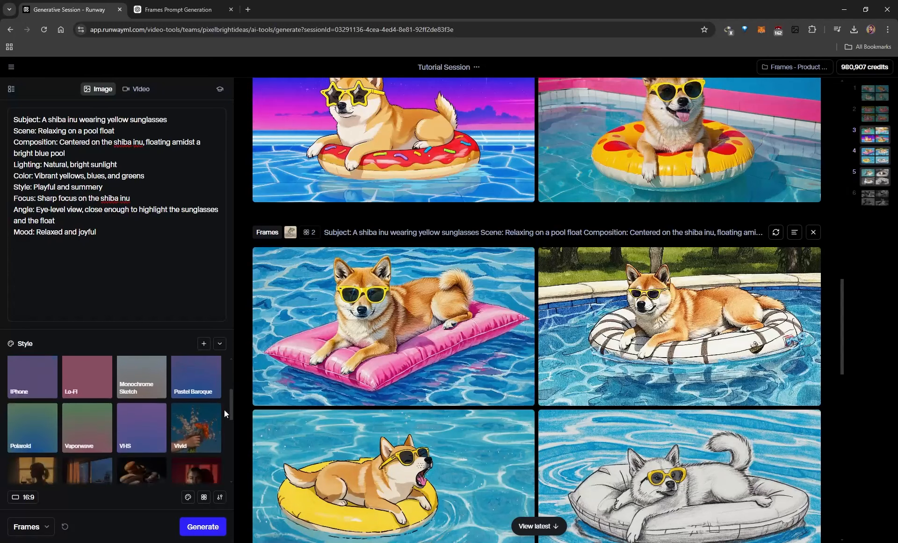
scroll(224, 433, "down", 1)
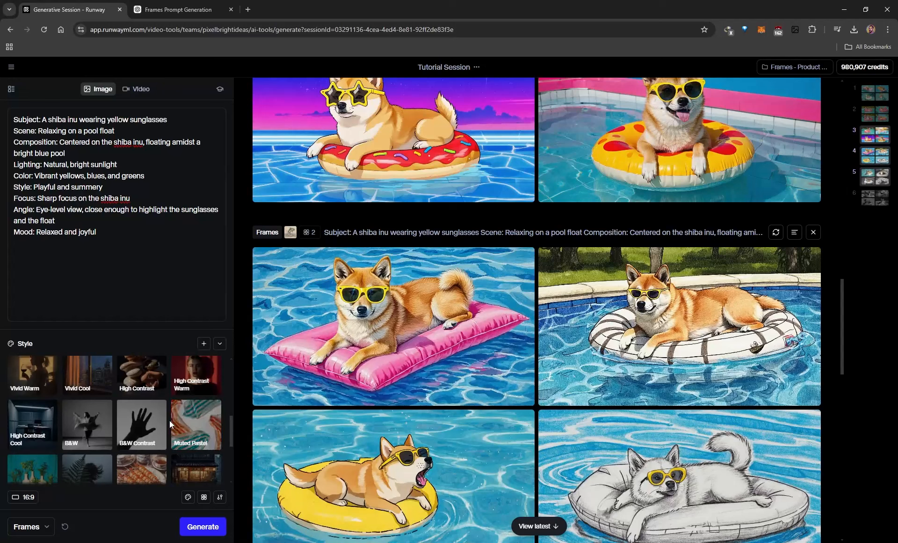
scroll(154, 415, "down", 2)
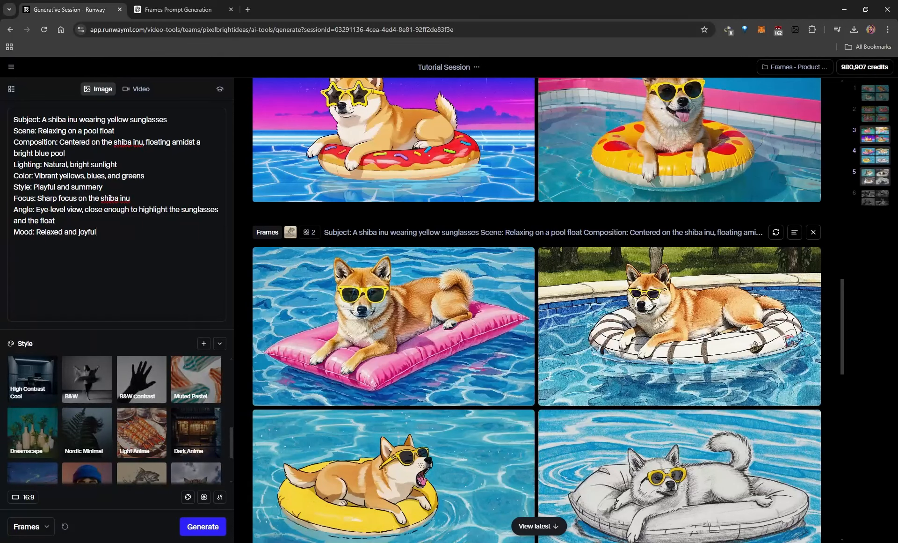
key("ctrl+a")
left_click(130, 279)
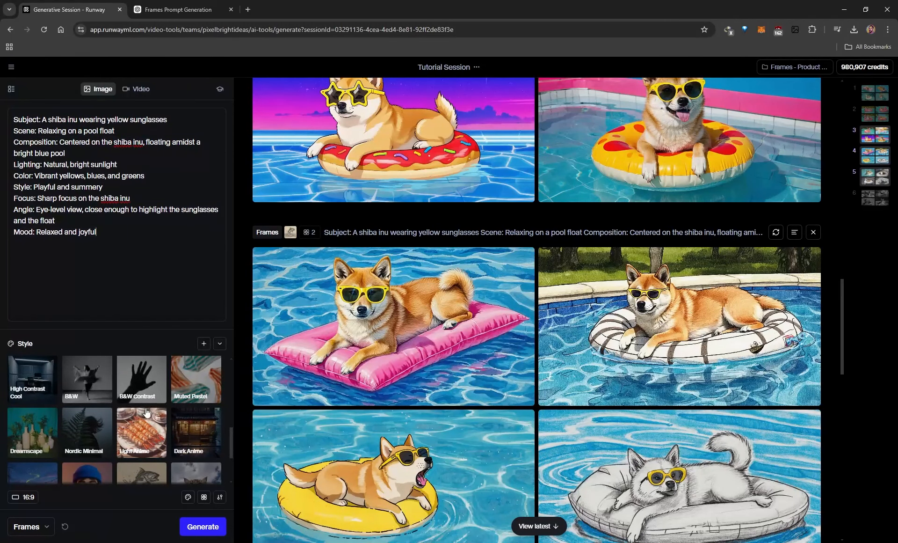
- Apply the Sketch style preset to the shiba inu prompt and examine the preset's underlying style prompt
scroll(141, 431, "down", 1)
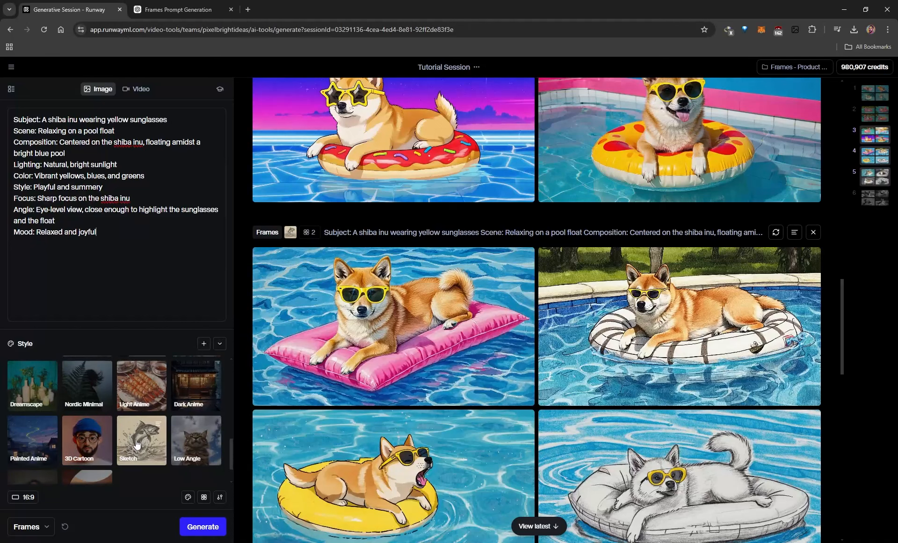
left_click(137, 444)
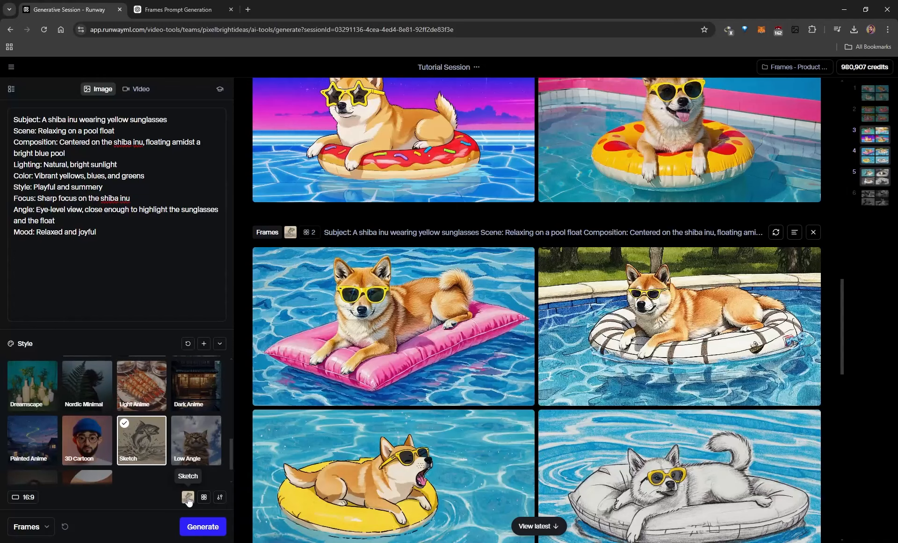
left_click(160, 426)
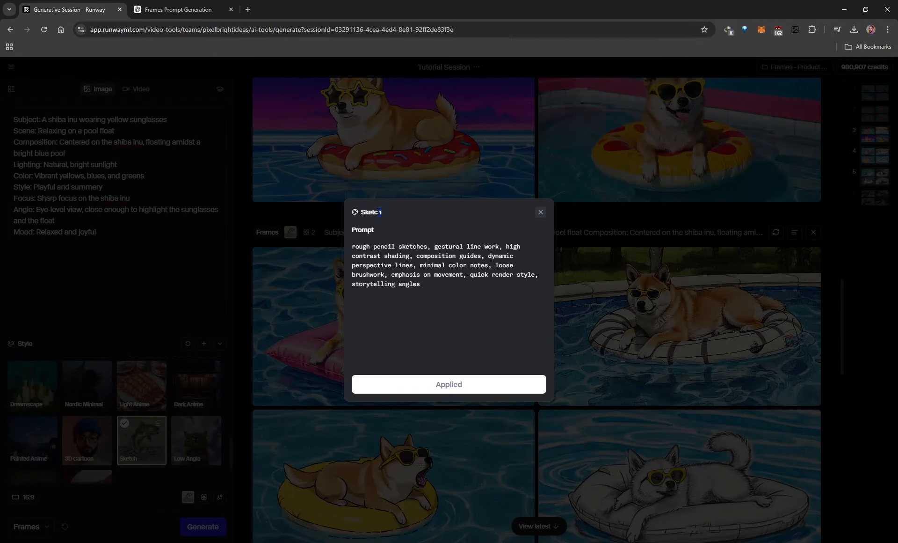
left_click_drag(383, 212, 360, 212)
left_click_drag(423, 288, 344, 253)
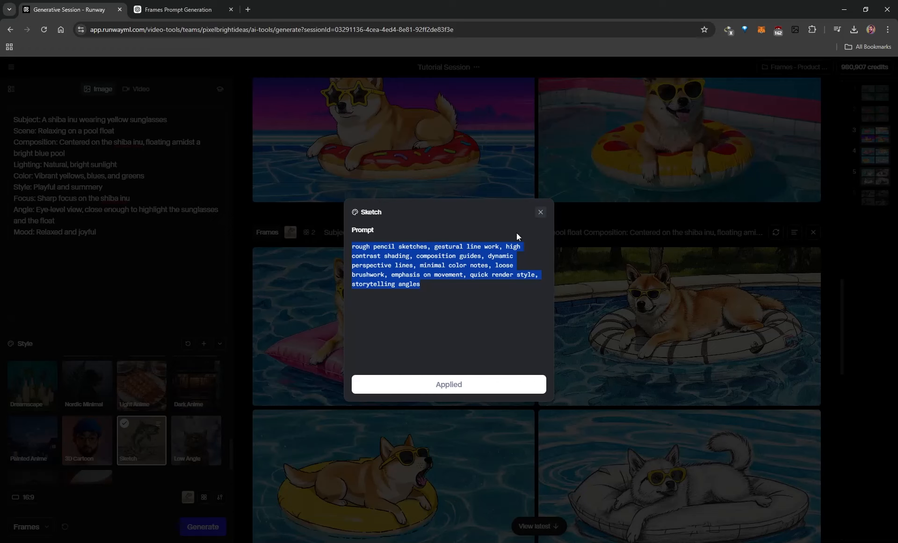
left_click(541, 213)
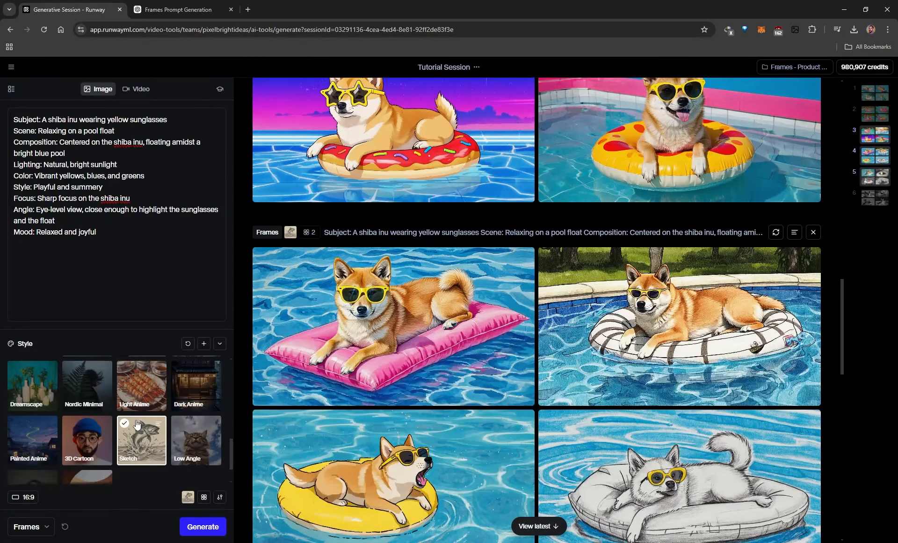
- Compare the prompt's Color line about vibrant yellows, blues, and greens with the B&W Contrast style preset
scroll(138, 424, "up", 2)
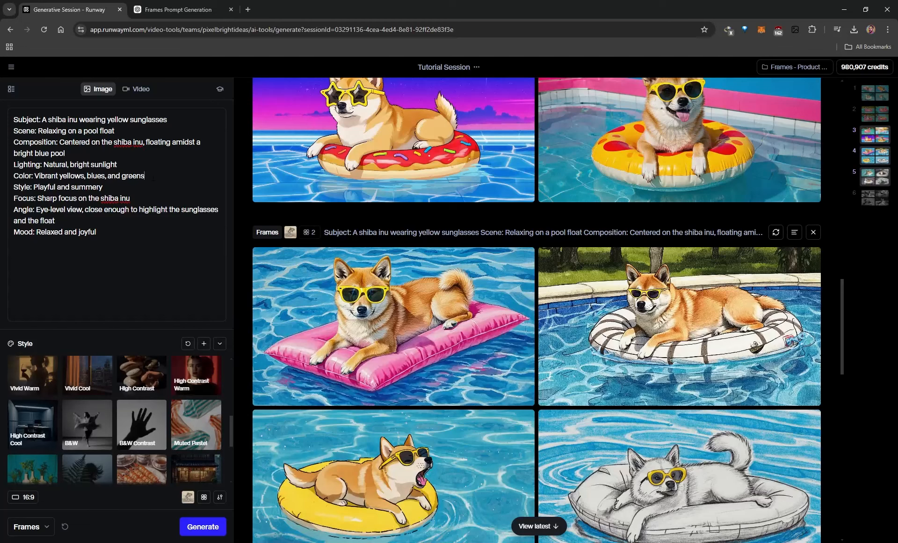
left_click_drag(153, 178, 13, 176)
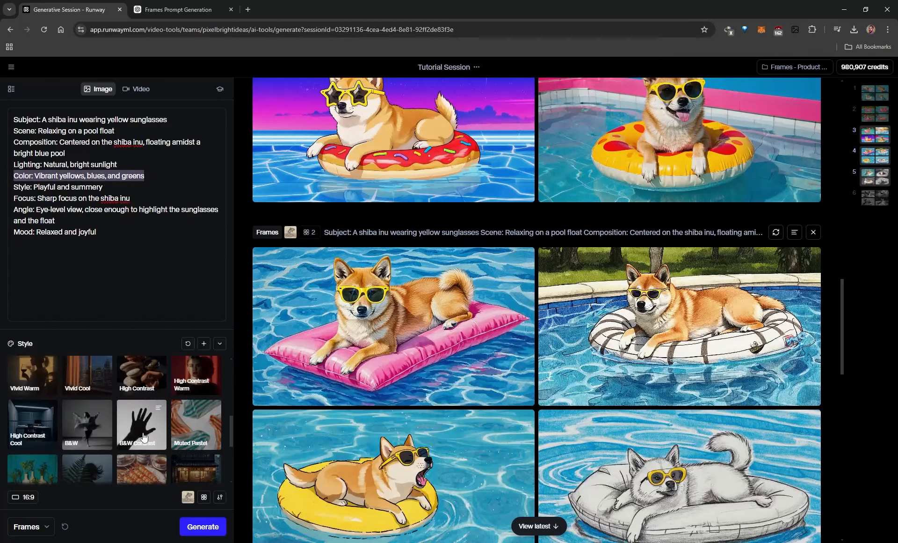
left_click(136, 246)
key("ctrl+a")
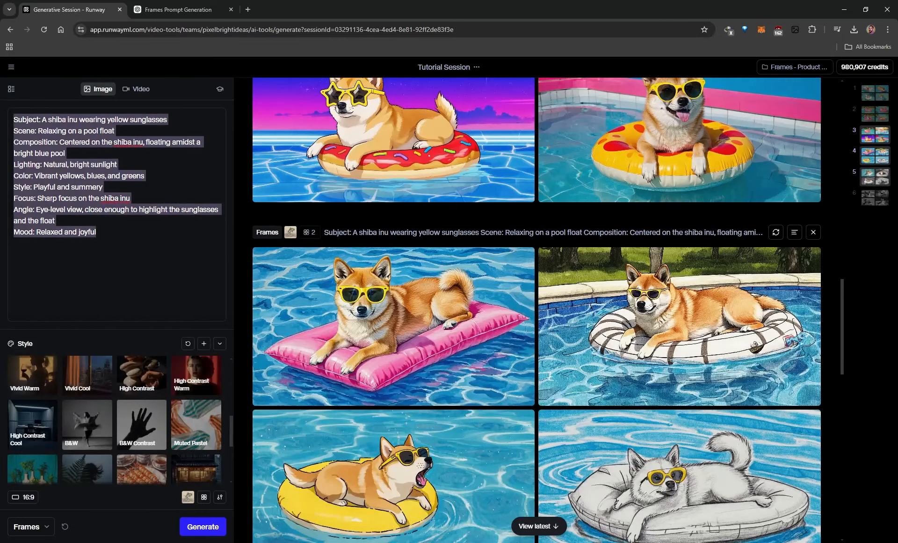
left_click(136, 248)
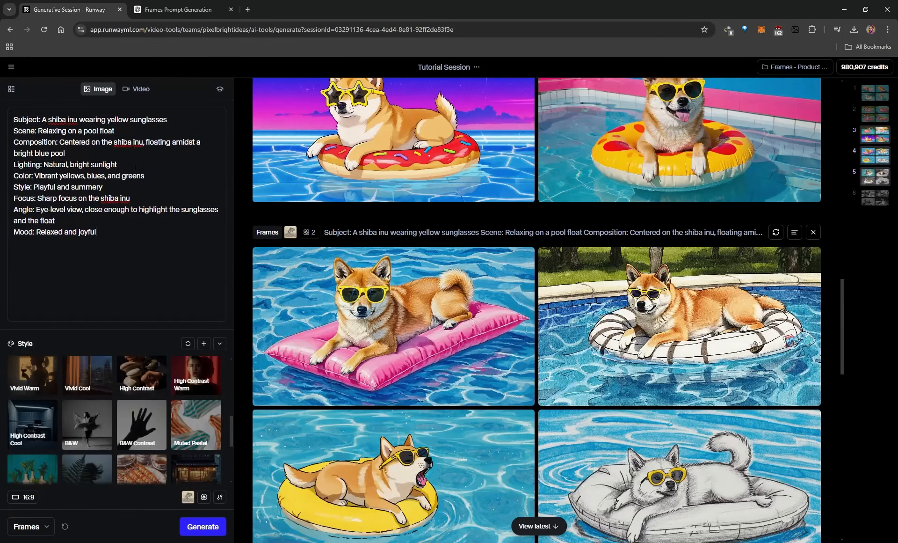
left_click_drag(144, 176, 6, 176)
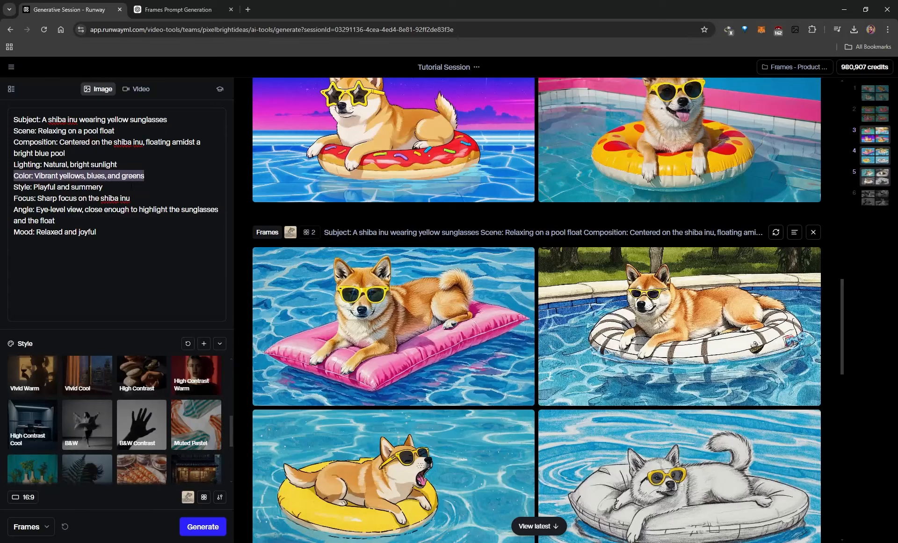
- Review the full shiba inu prompt against the selected Sketch style and its generated image set
scroll(141, 433, "down", 2)
left_click(141, 433)
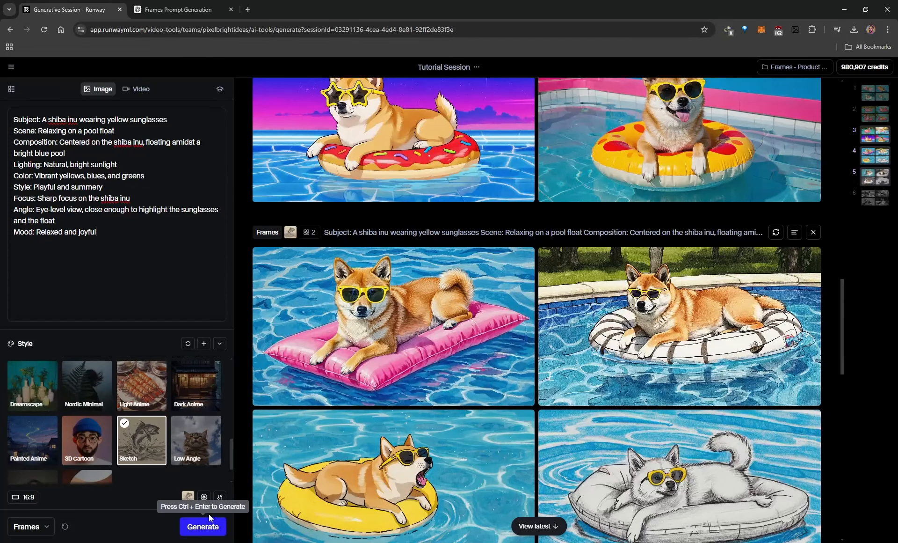
scroll(374, 375, "down", 1)
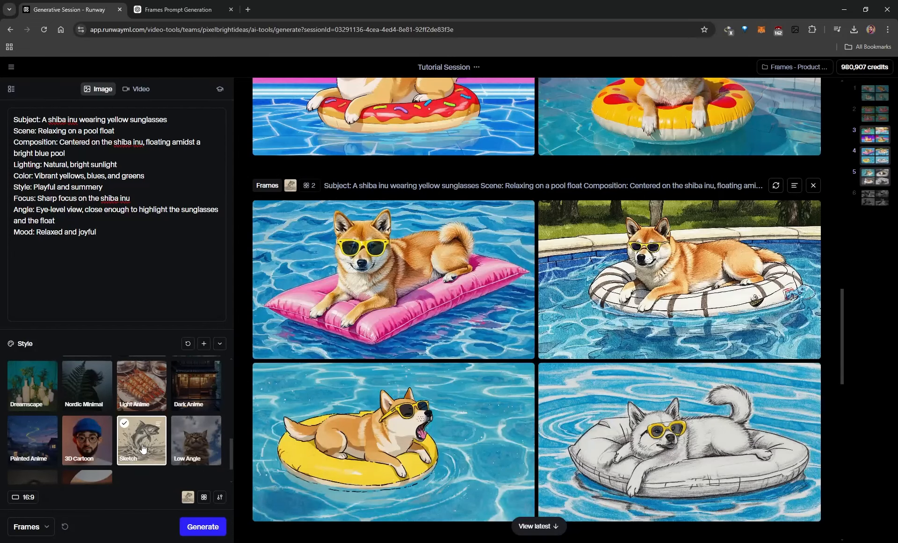
left_click(114, 267)
left_click_drag(123, 250, 7, 114)
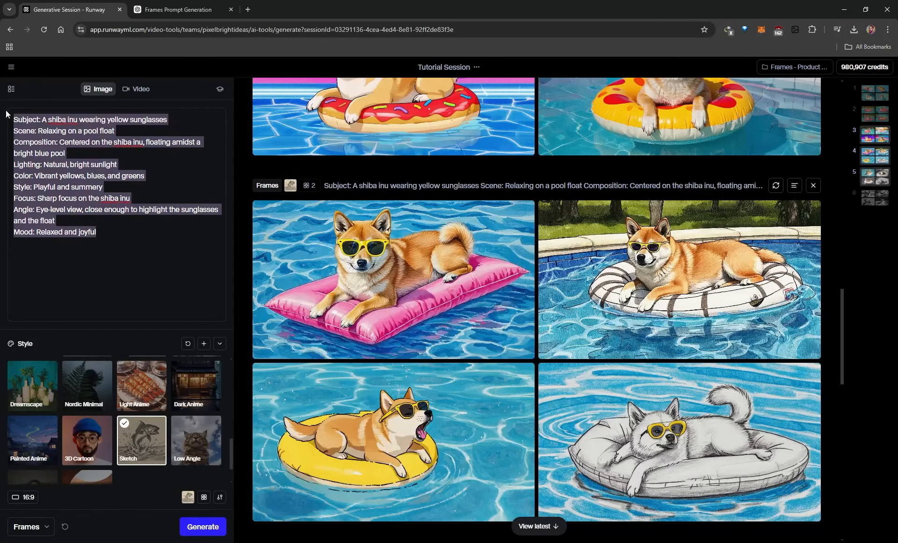
left_click(129, 251)
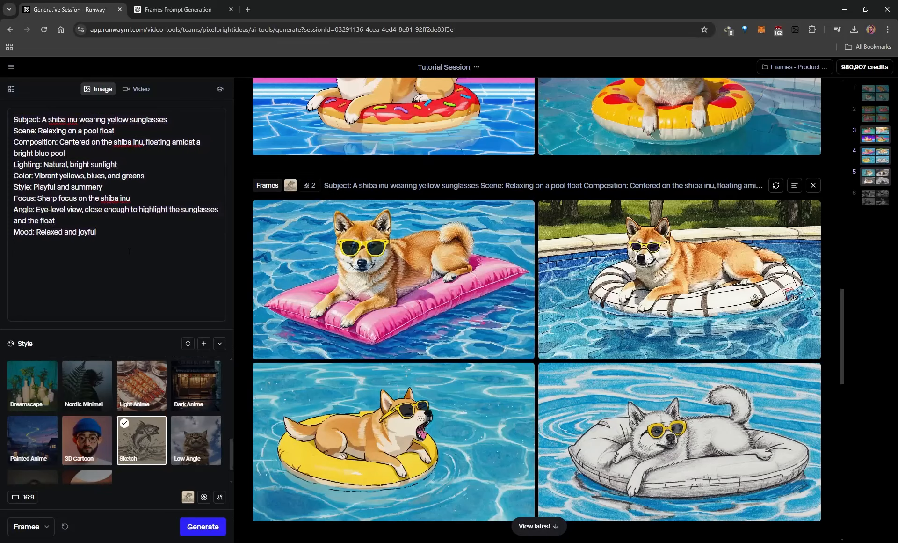
- Inspect enlarged views of the shiba inu on the white float and the one on the yellow ring from the Sketch set
left_click(641, 435)
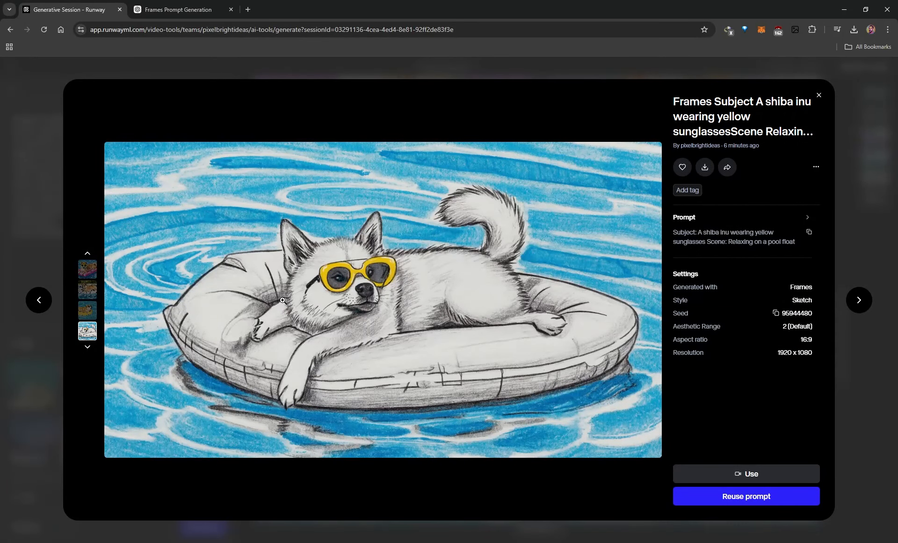
left_click(895, 259)
left_click(419, 414)
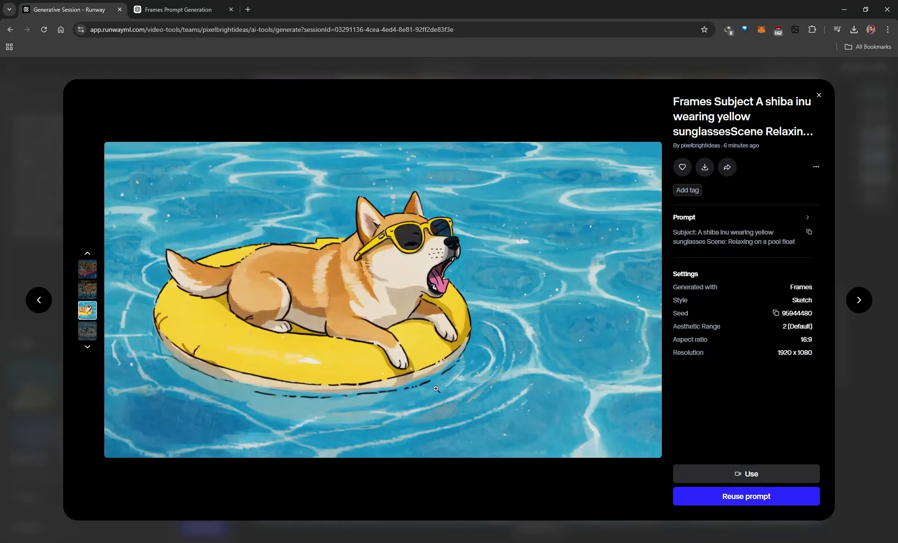
left_click(889, 231)
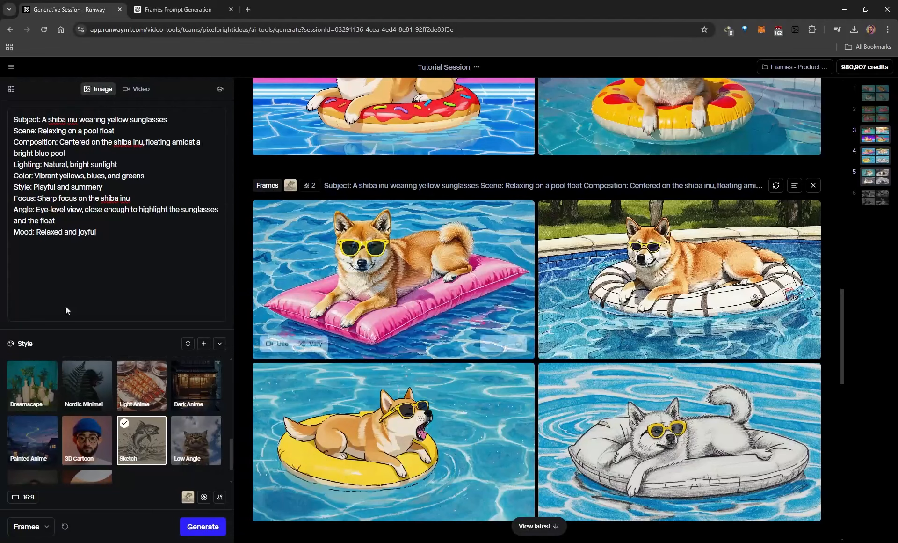
- Review the first B&W Contrast image set against the full prompt and inspect the fully black-and-white shiba inu image enlarged
scroll(421, 352, "down", 5)
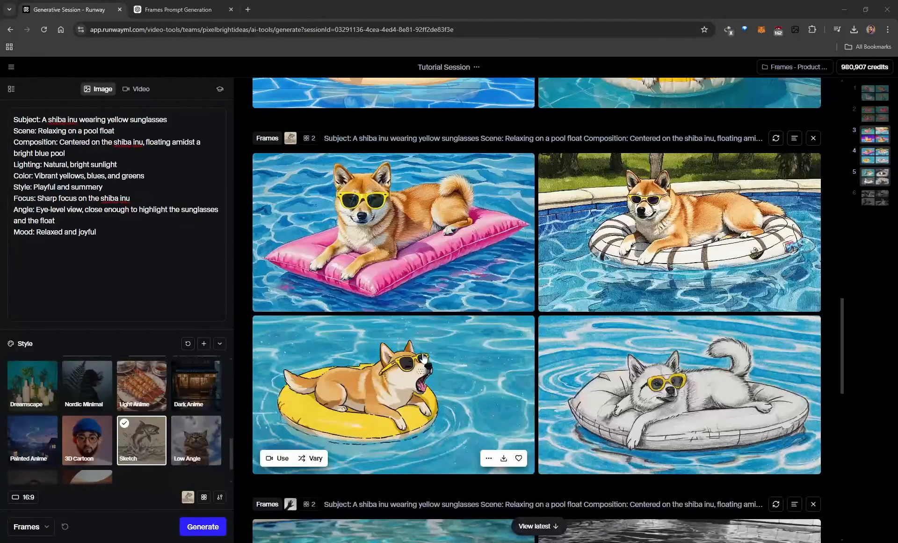
scroll(431, 349, "down", 1)
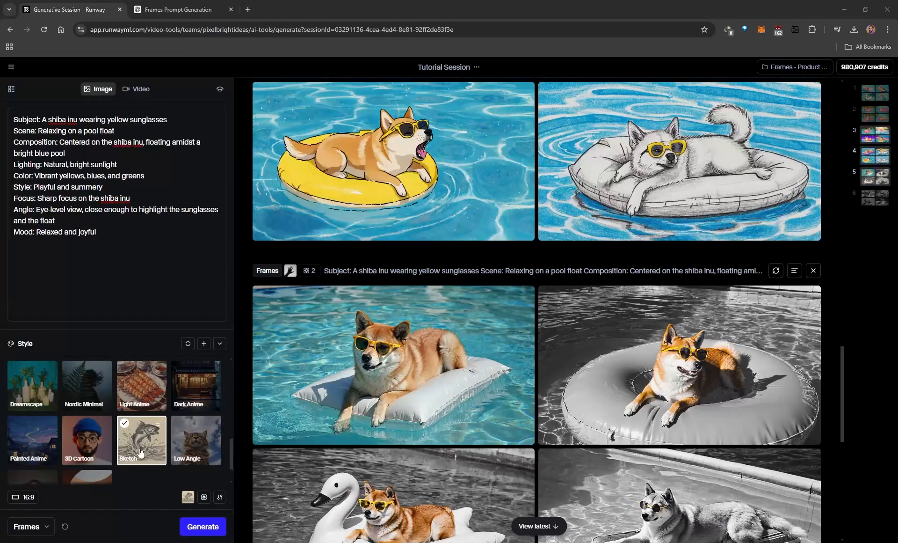
scroll(374, 351, "down", 1)
left_click_drag(99, 232, 16, 121)
scroll(149, 429, "up", 3)
scroll(149, 430, "down", 1)
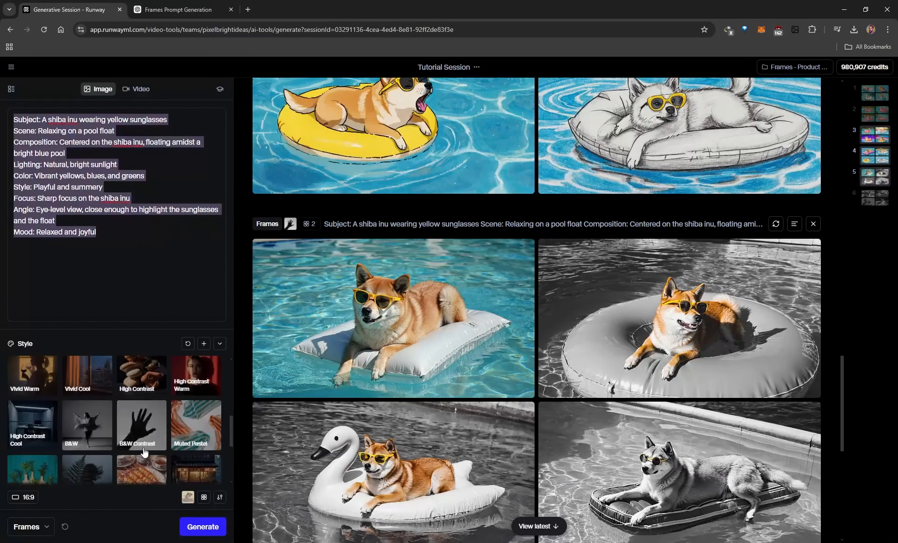
scroll(615, 430, "down", 1)
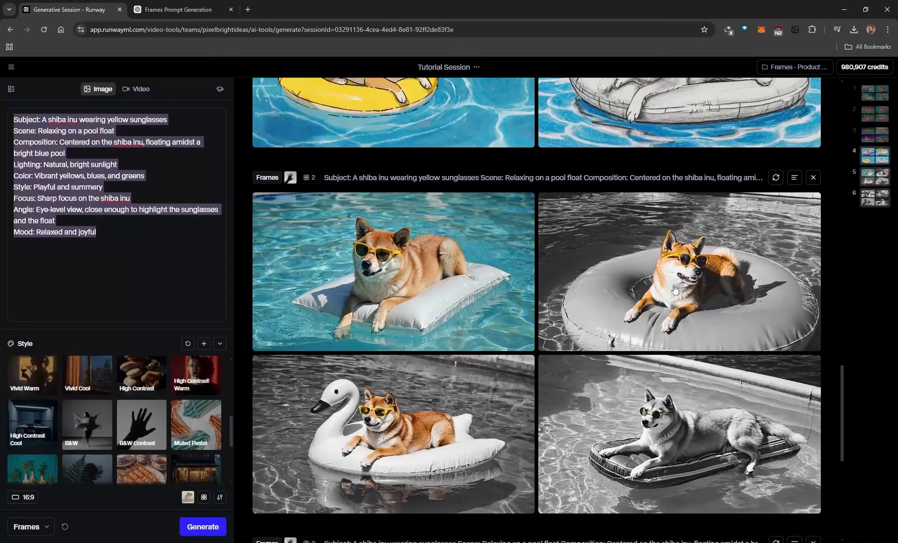
left_click(658, 428)
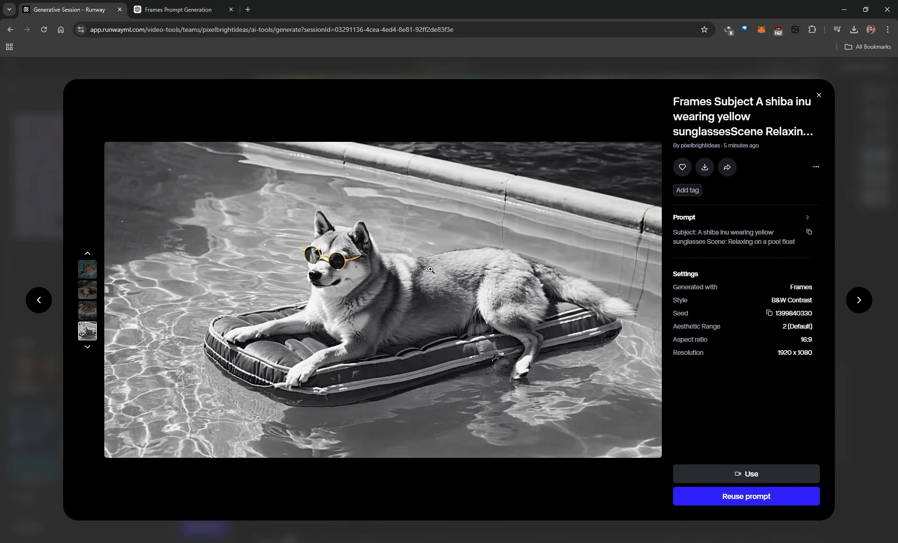
left_click(855, 248)
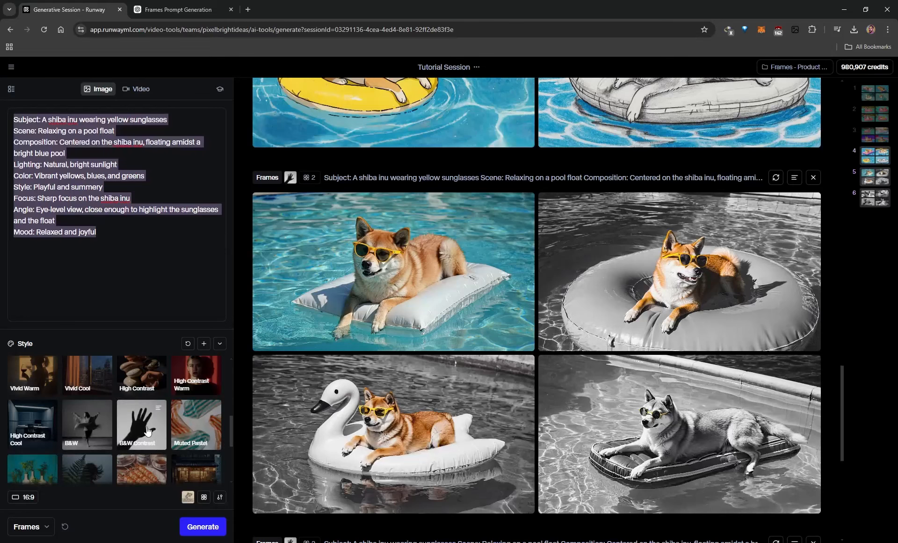
- Check the prompt's Color line and compare the image sets with the last B&W Contrast generation
left_click(84, 175)
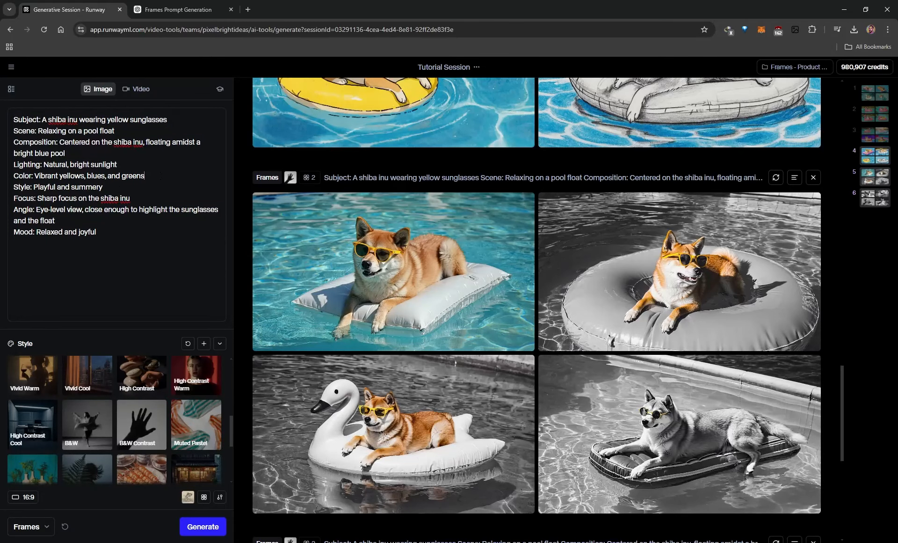
left_click_drag(144, 176, 6, 177)
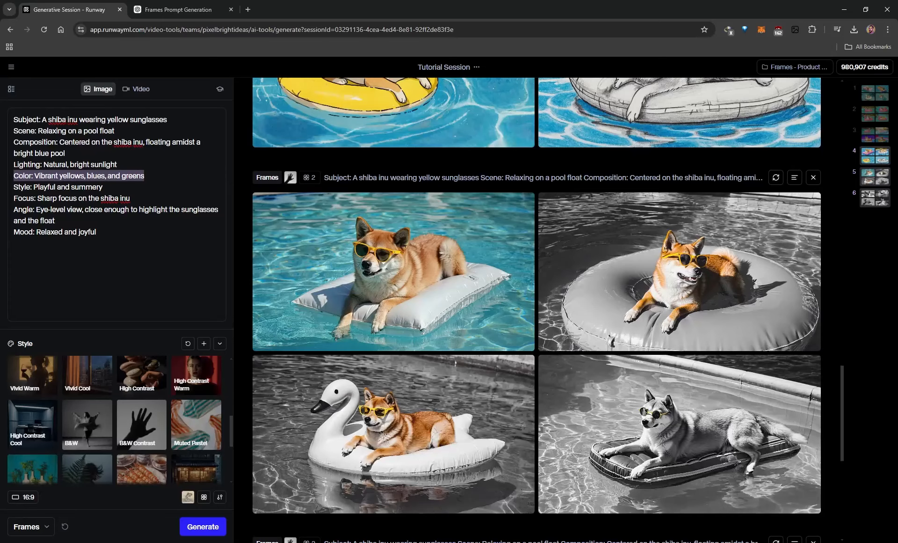
scroll(397, 319, "down", 8)
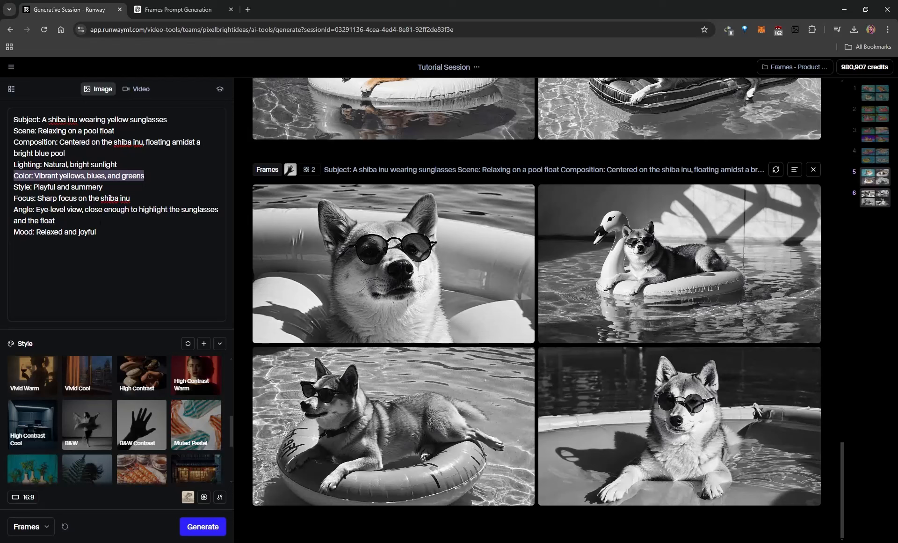
left_click(113, 231)
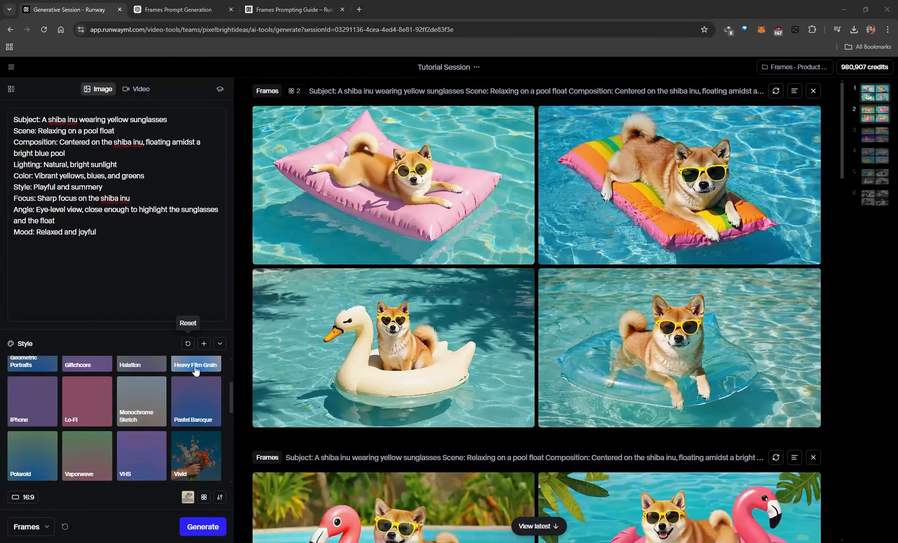
- Open the form for creating a custom style and examine the Aesthetic Styles keyword collections in the Frames Prompting Guide
left_click(204, 345)
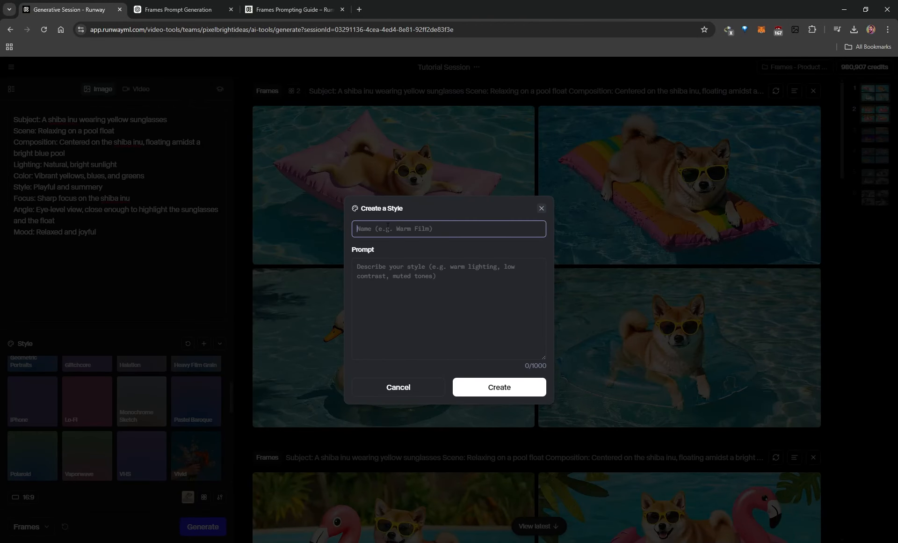
left_click(276, 13)
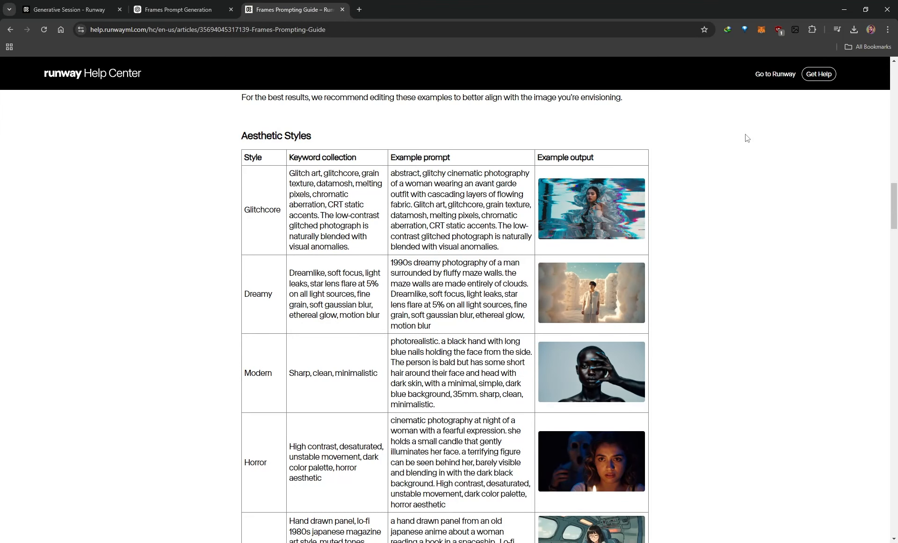
scroll(687, 222, "up", 3)
scroll(468, 211, "down", 1)
scroll(307, 189, "up", 1)
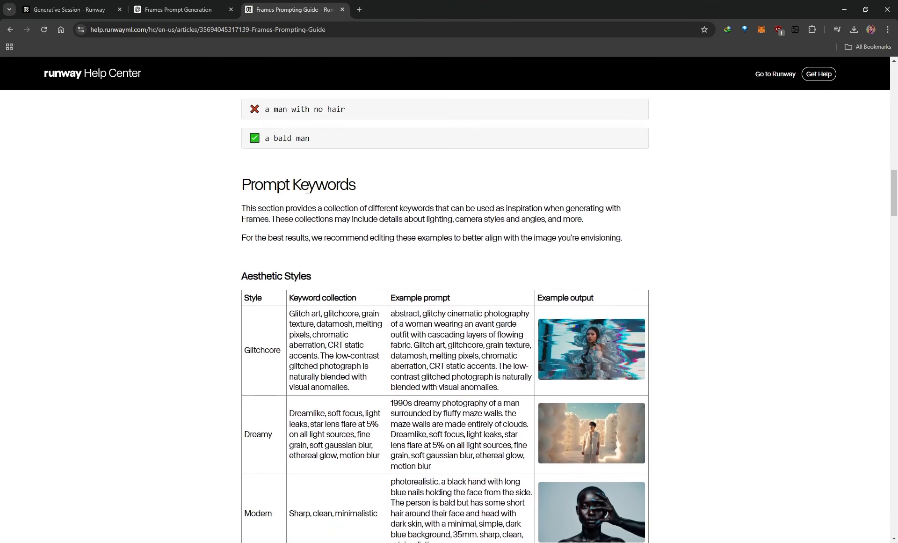
scroll(307, 189, "down", 1)
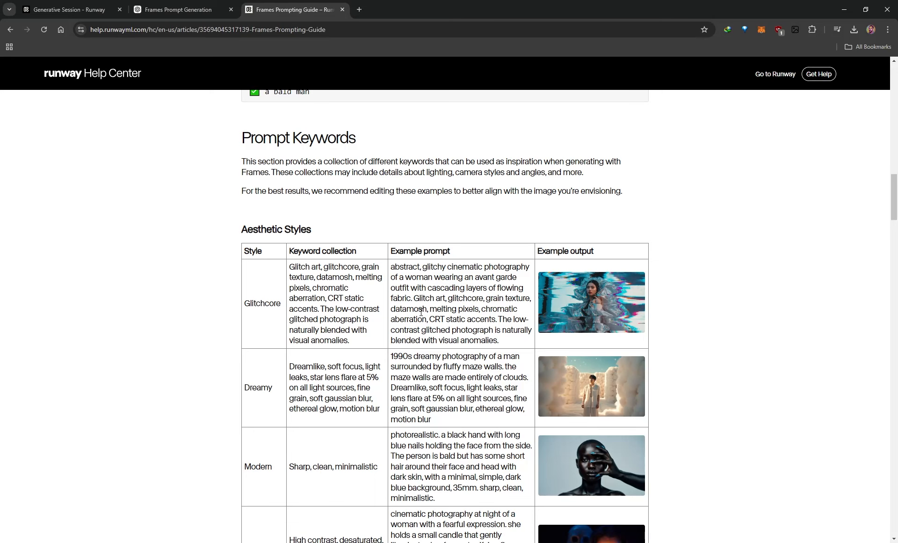
scroll(422, 317, "down", 3)
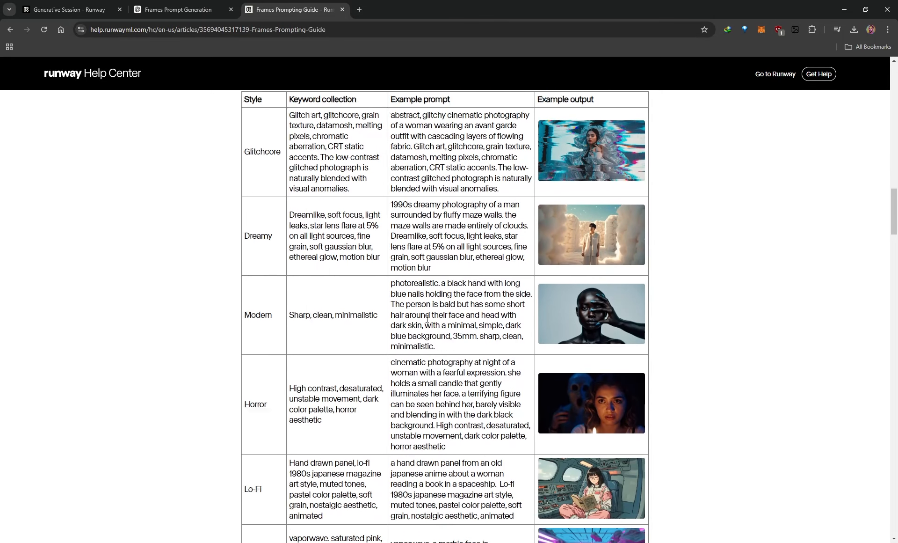
scroll(428, 318, "up", 1)
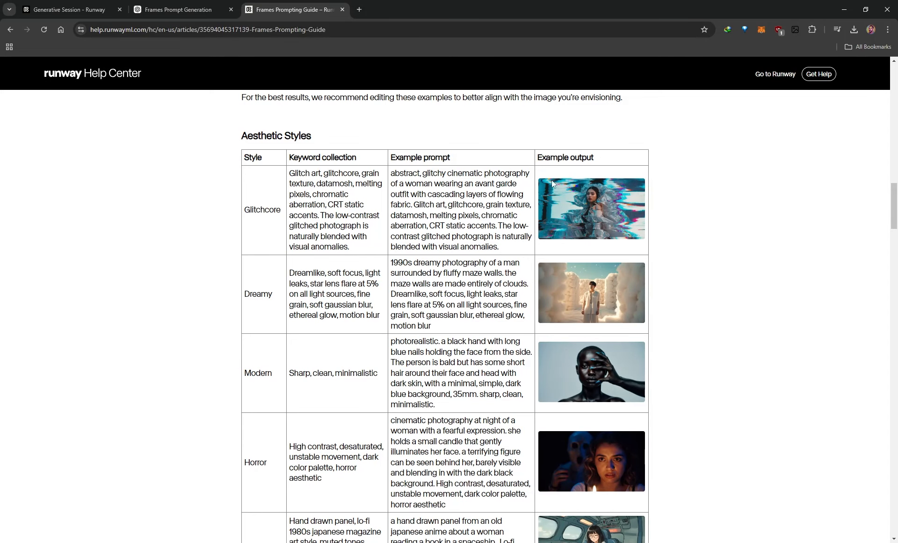
scroll(256, 257, "down", 4)
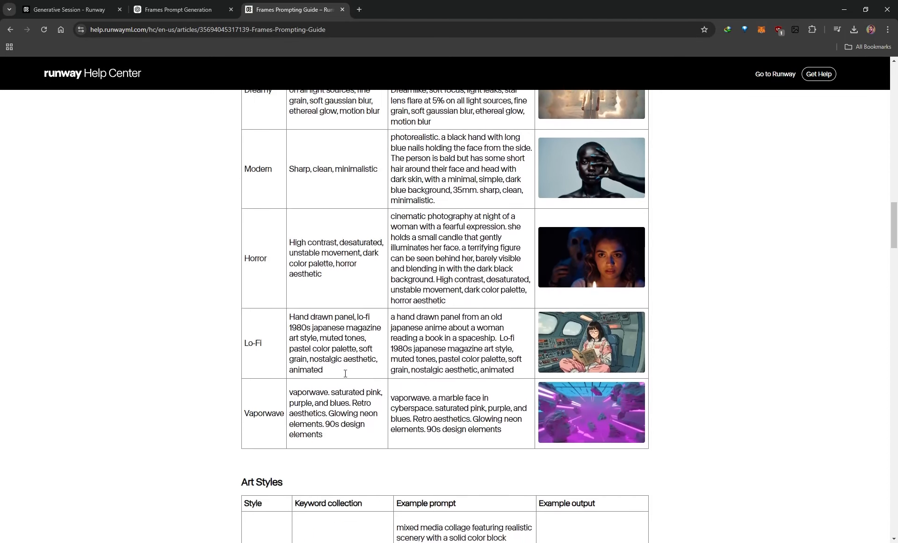
scroll(345, 373, "down", 1)
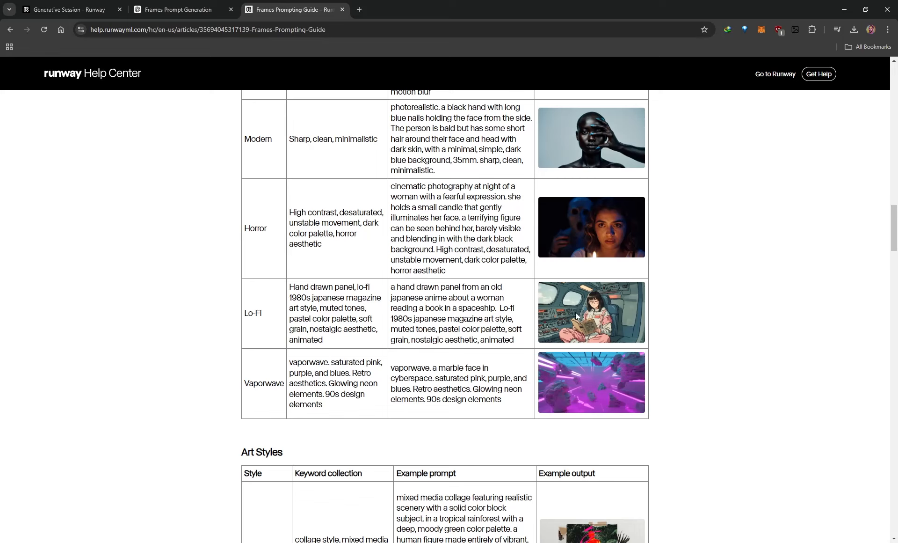
- Create a custom style named LO-FI 2, using the Lo-Fi keyword collection copied from the Frames Prompting Guide as its prompt
left_click_drag(290, 286, 334, 340)
right_click(321, 309)
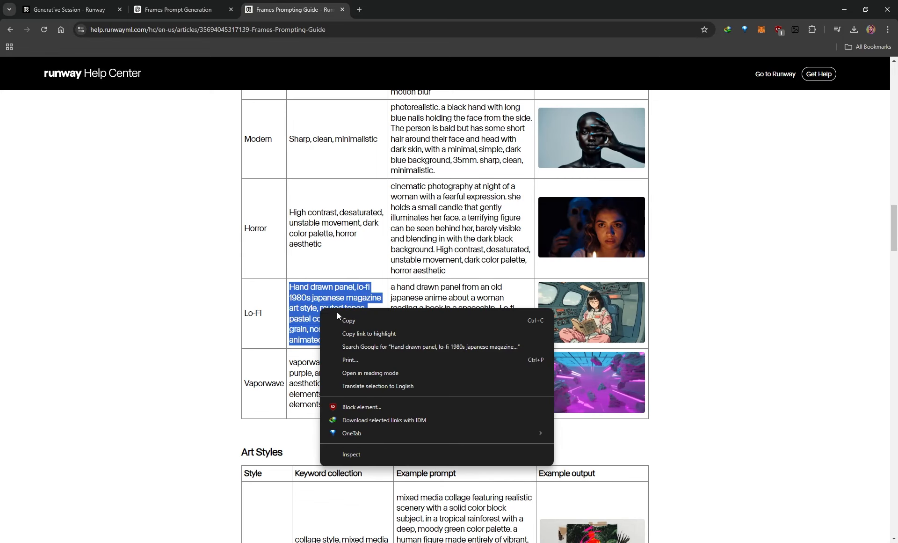
left_click(337, 319)
left_click(70, 10)
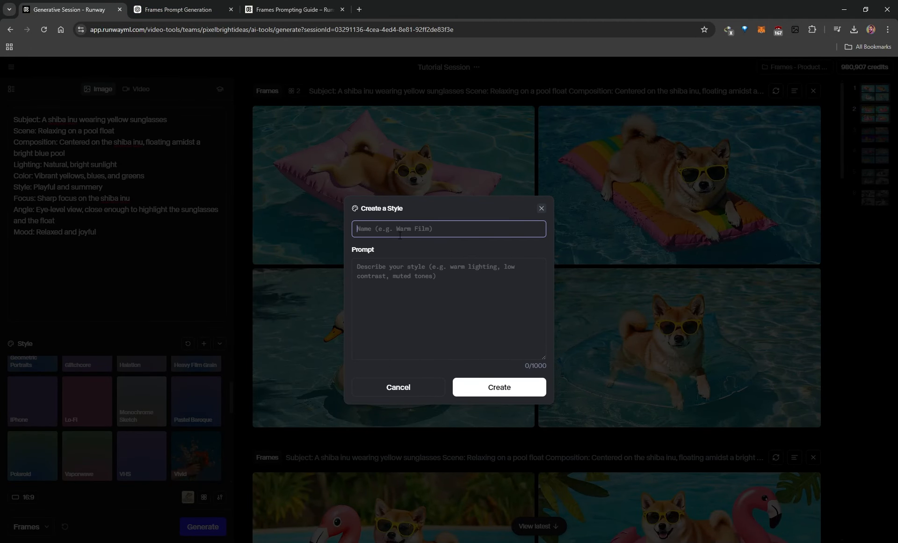
type("LO-FI 2")
left_click(441, 293)
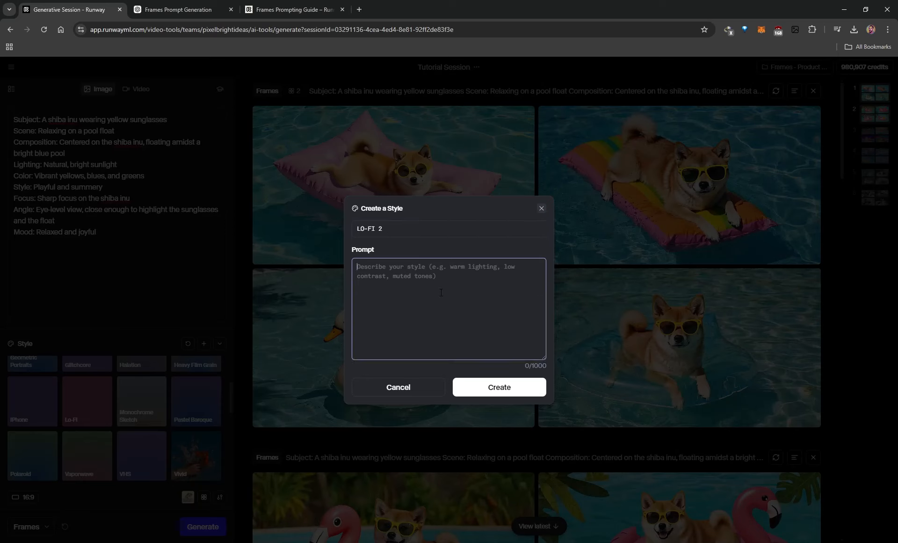
key("ctrl+v")
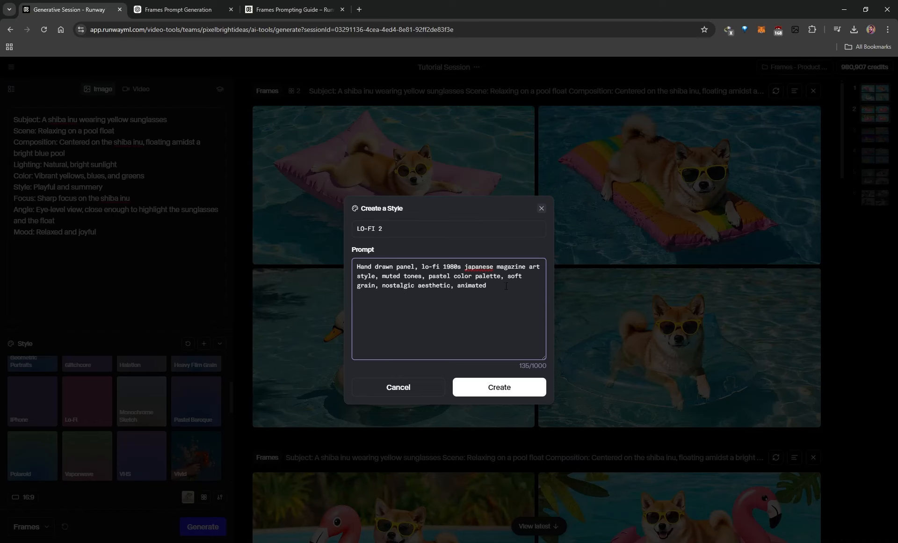
left_click(501, 390)
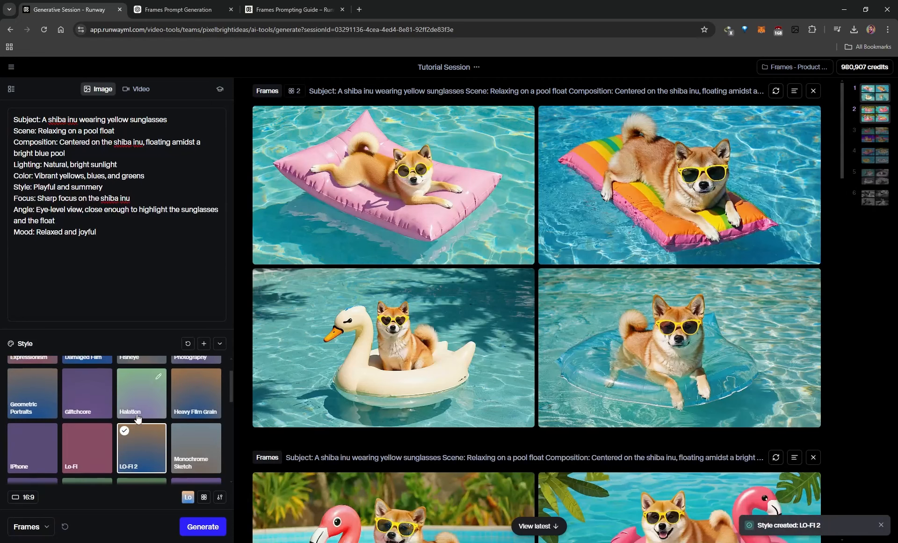
- Generate an image set from the existing shiba inu prompt with the LO-FI 2 style applied
scroll(120, 426, "down", 1)
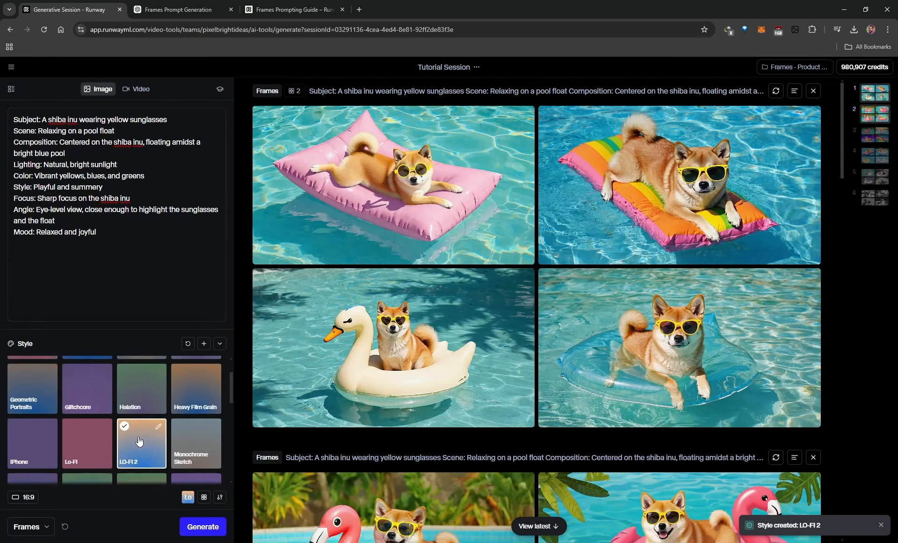
scroll(154, 441, "down", 1)
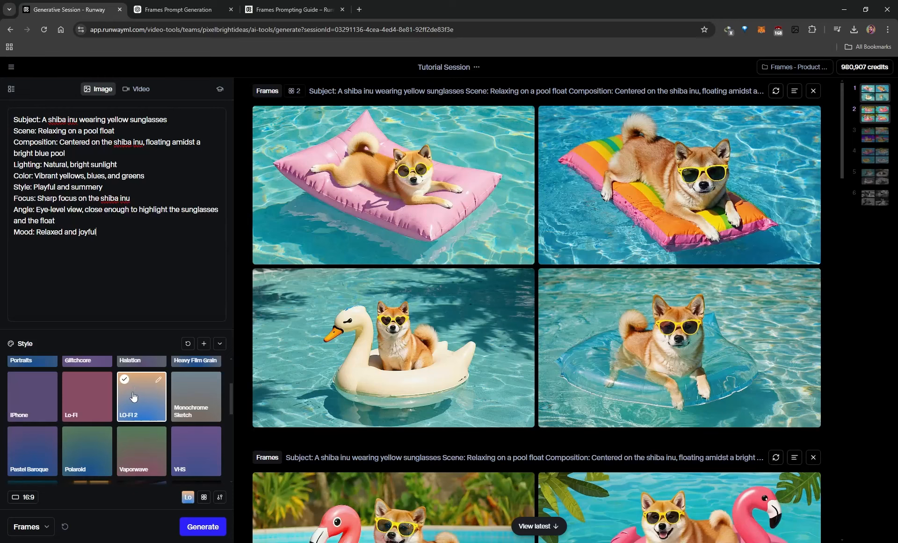
left_click_drag(96, 233, 14, 119)
left_click(128, 261)
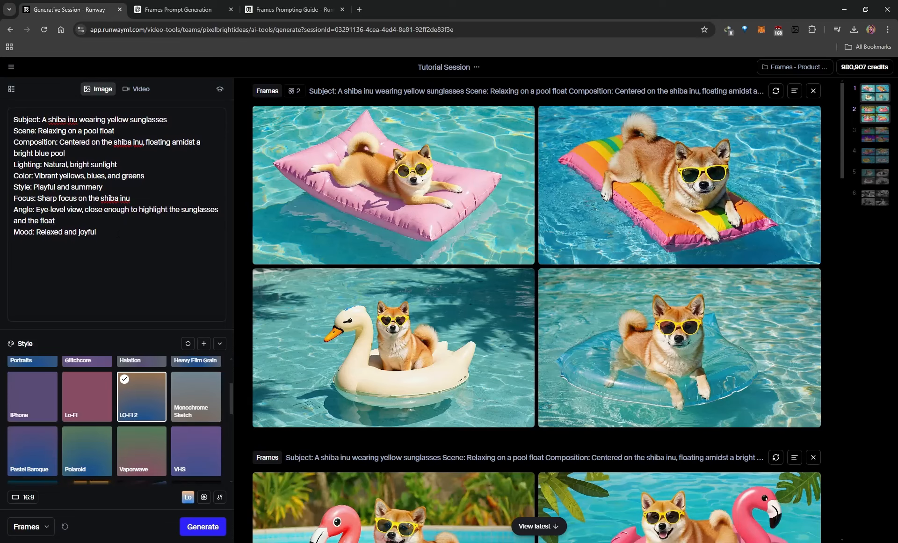
left_click(203, 532)
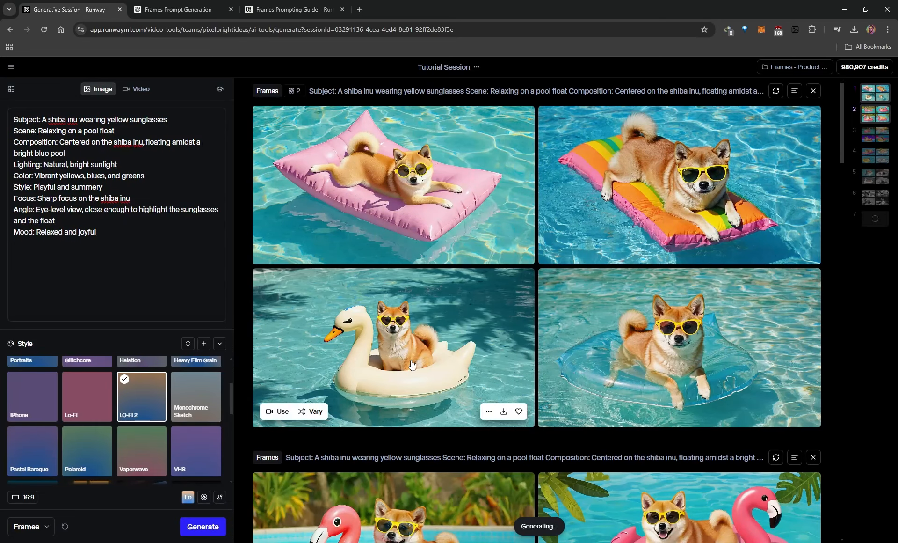
scroll(408, 366, "down", 4)
scroll(408, 367, "down", 20)
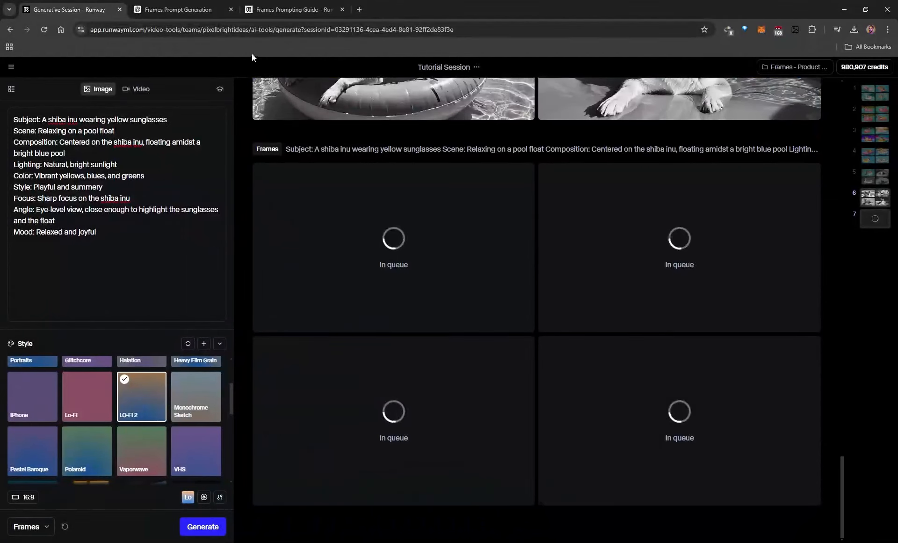
- Revisit the Frames Prompting Guide and inspect an enlarged view of the illustrated shiba inu on the mint-green float from the LO-FI 2 set
left_click(289, 9)
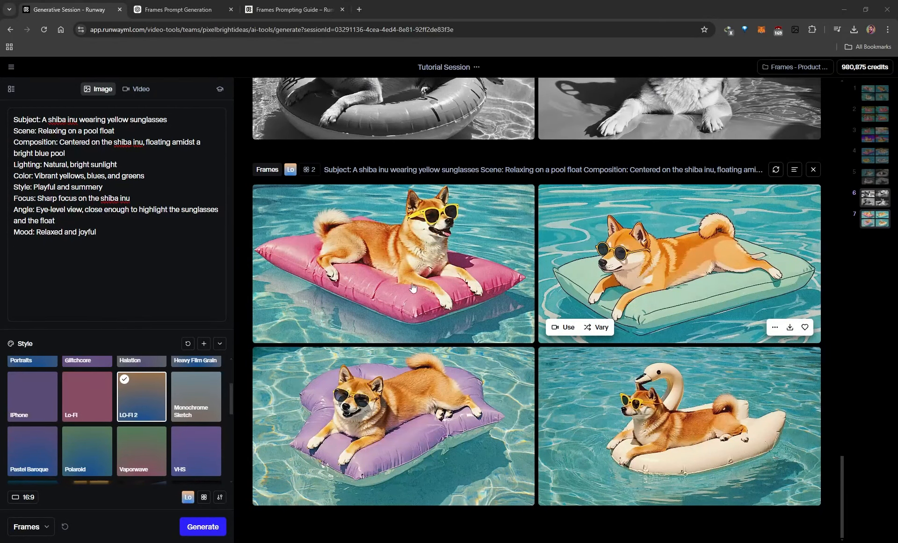
left_click(595, 253)
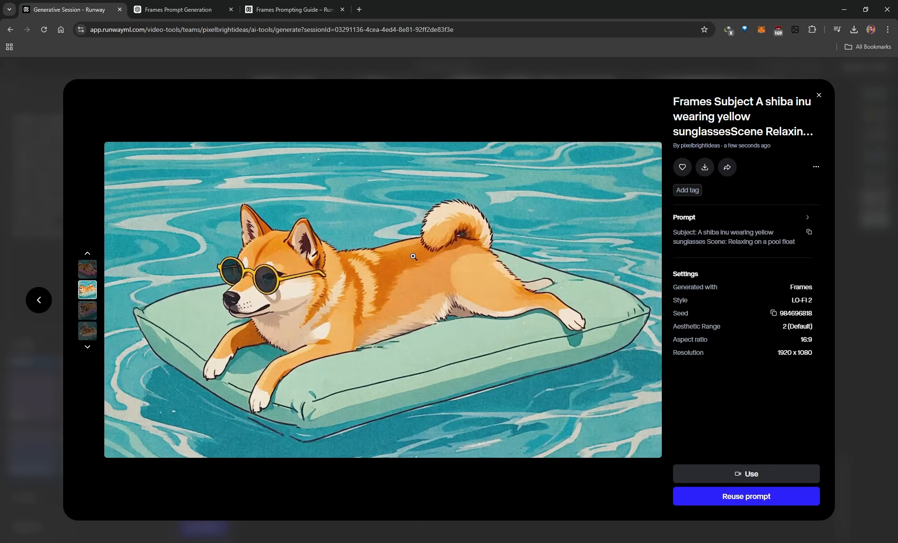
left_click(841, 209)
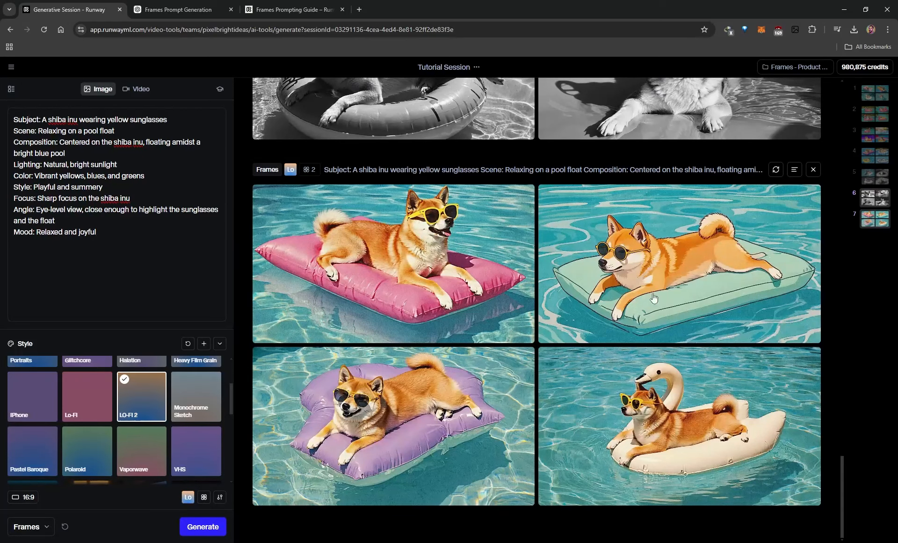
- Generate variations of the illustrated shiba inu on the mint-green float from the LO-FI 2 set
mouse_move(658, 241)
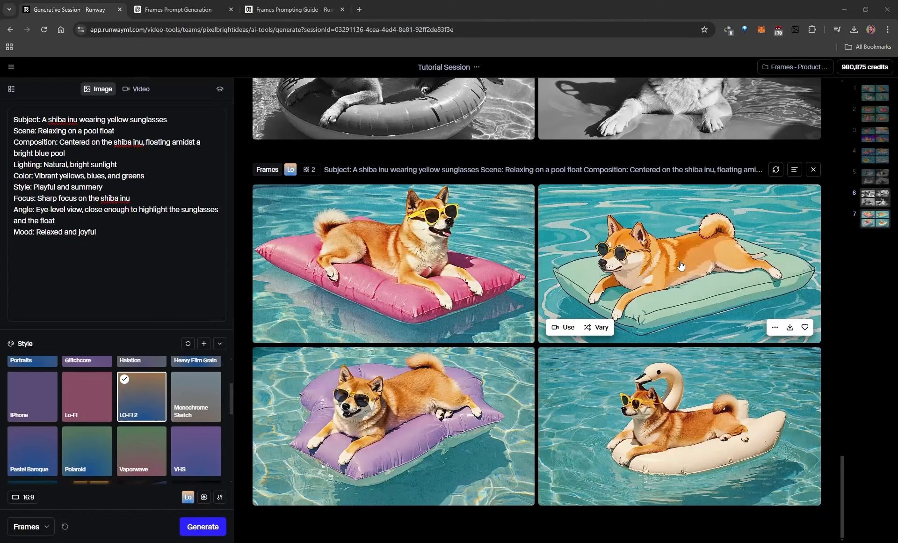
left_click(600, 327)
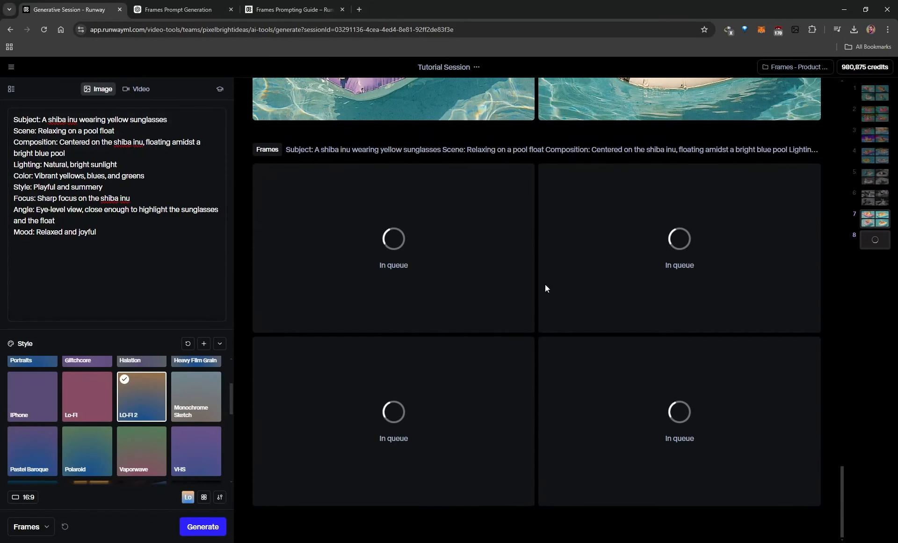
scroll(602, 332, "up", 8)
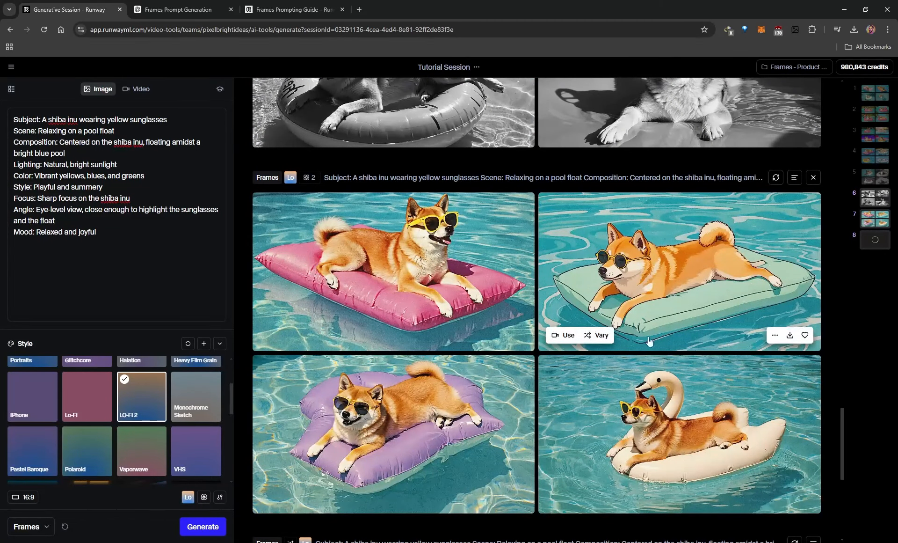
scroll(657, 264, "down", 4)
scroll(646, 280, "down", 4)
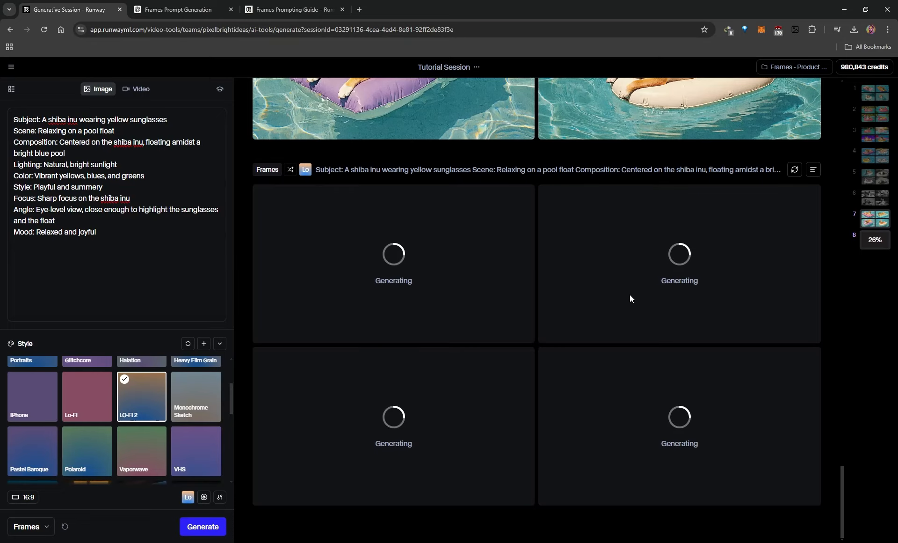
scroll(629, 294, "up", 7)
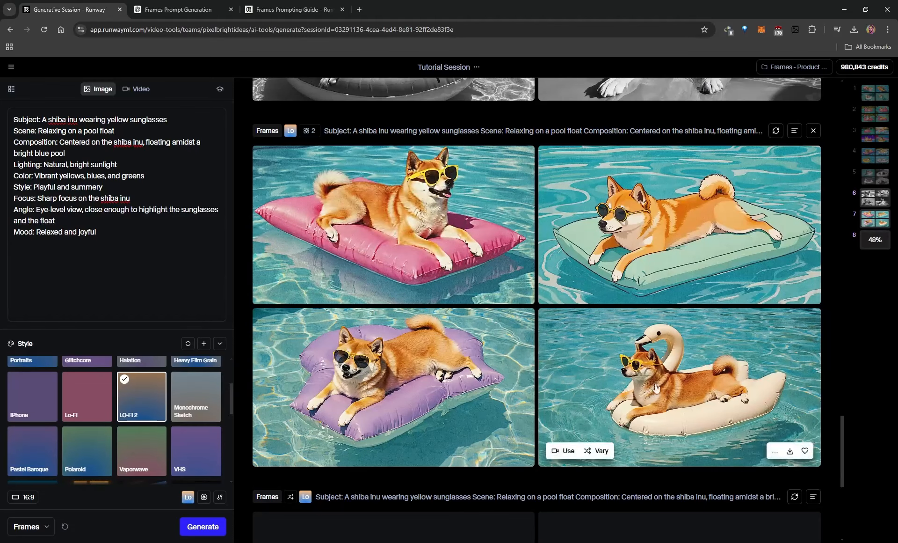
scroll(609, 407, "down", 6)
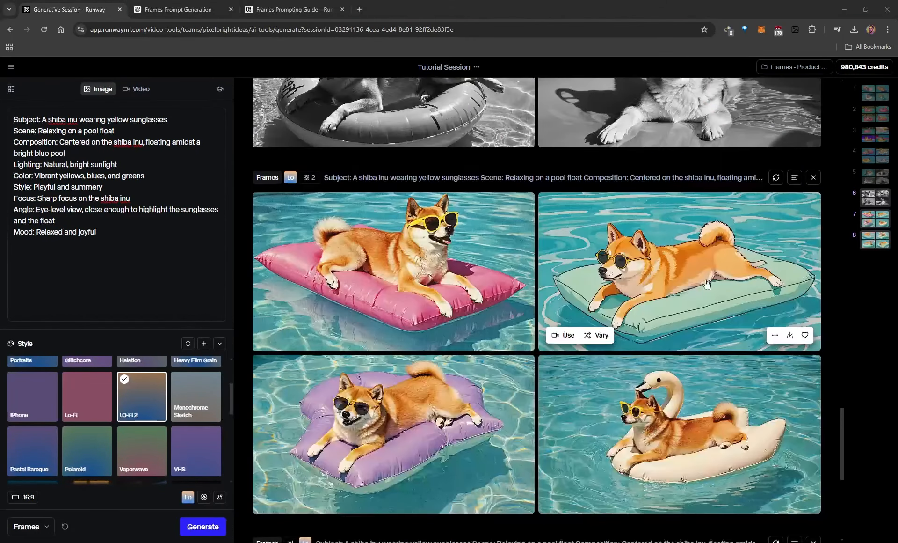
- Compare the new variations with the original LO-FI 2 set, checking that set's Aesthetic Range and the varied source image
scroll(686, 265, "down", 6)
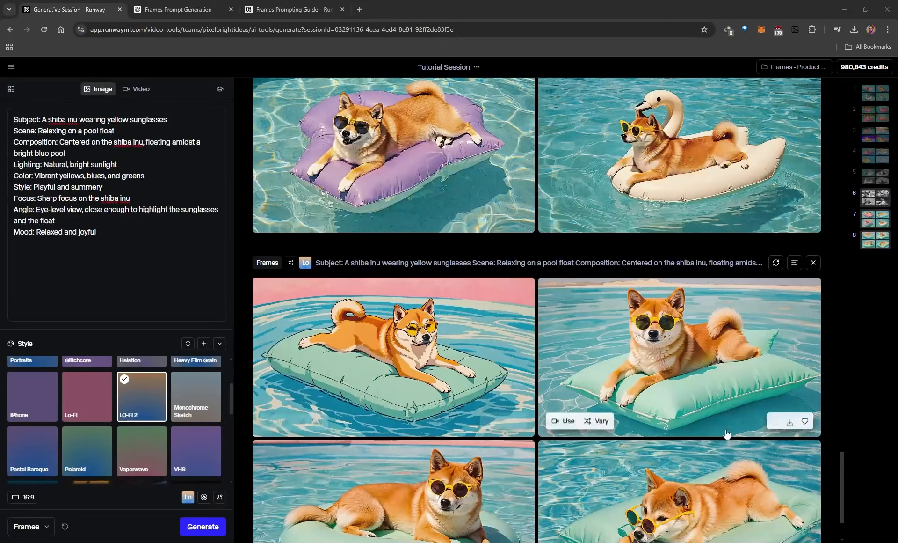
scroll(440, 411, "down", 1)
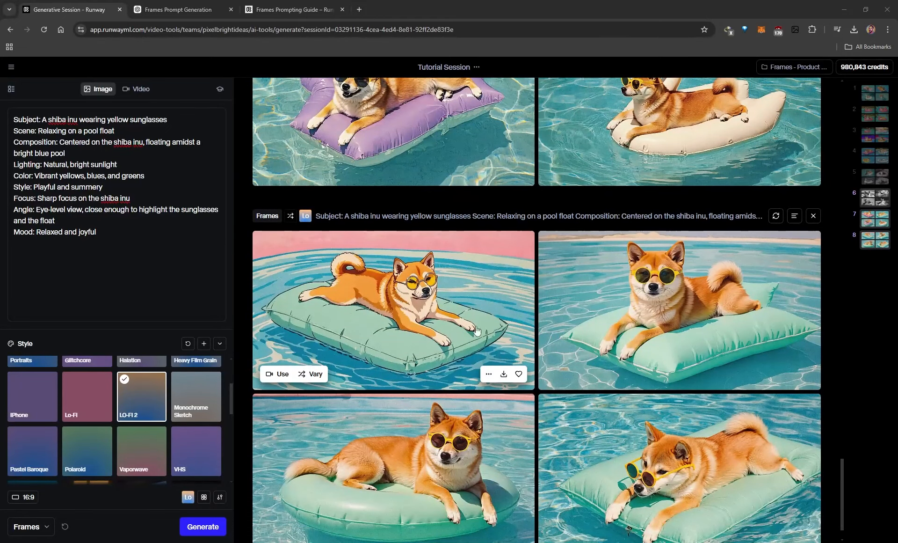
scroll(567, 343, "up", 4)
scroll(568, 343, "up", 2)
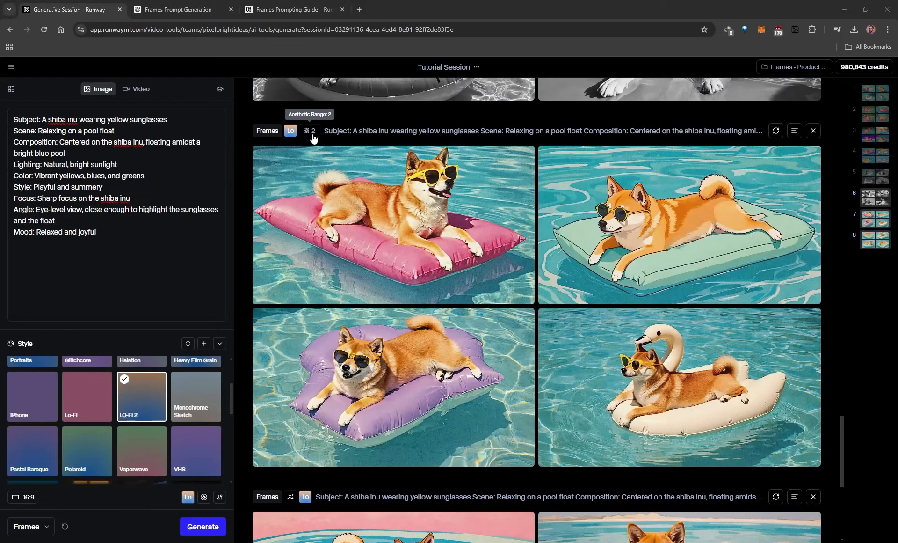
scroll(684, 306, "down", 7)
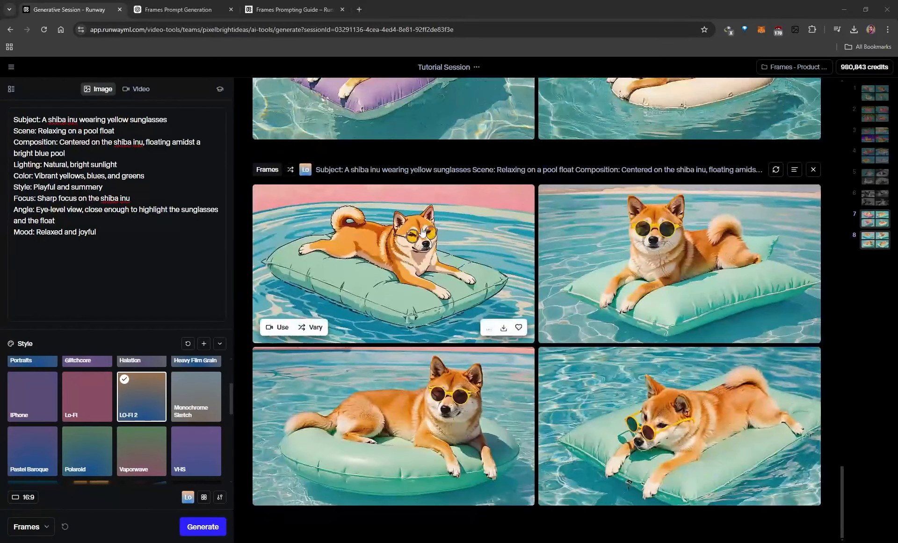
scroll(583, 283, "up", 2)
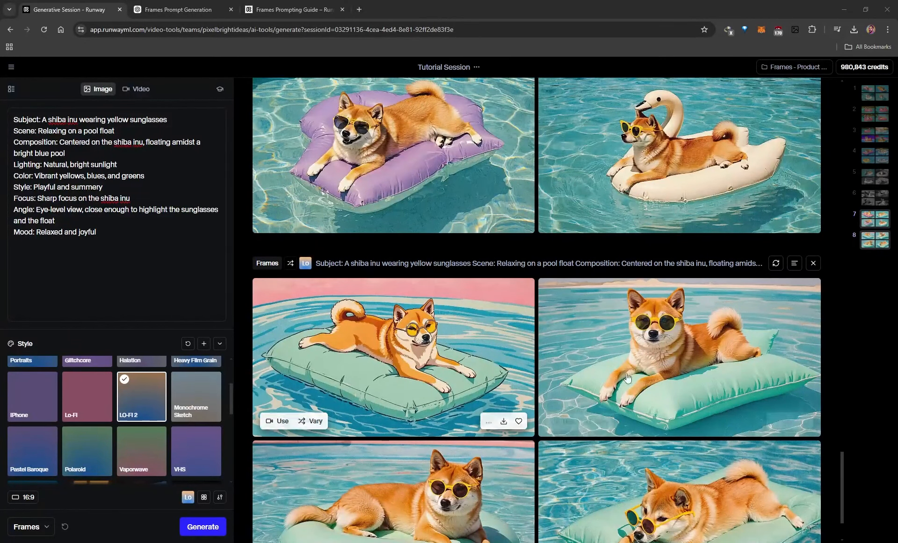
scroll(579, 407, "up", 4)
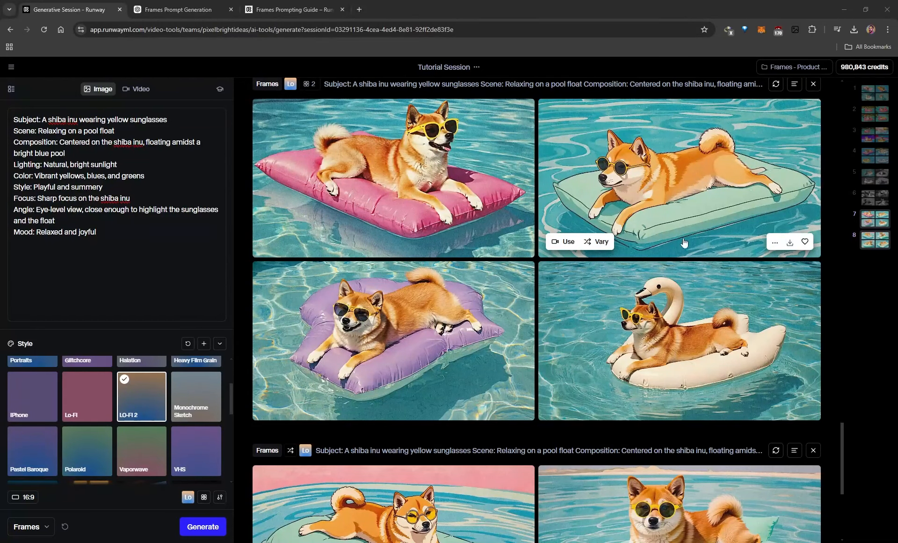
scroll(684, 242, "down", 6)
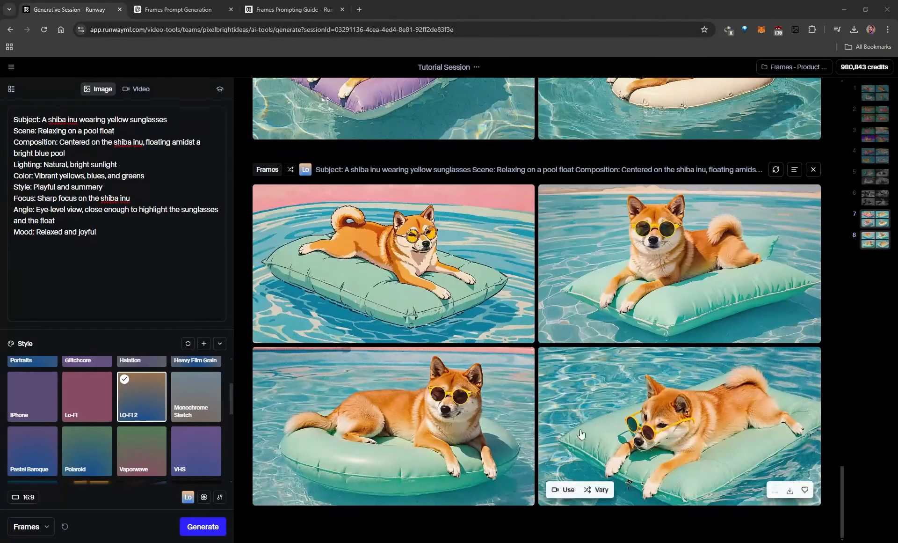
scroll(592, 327, "up", 5)
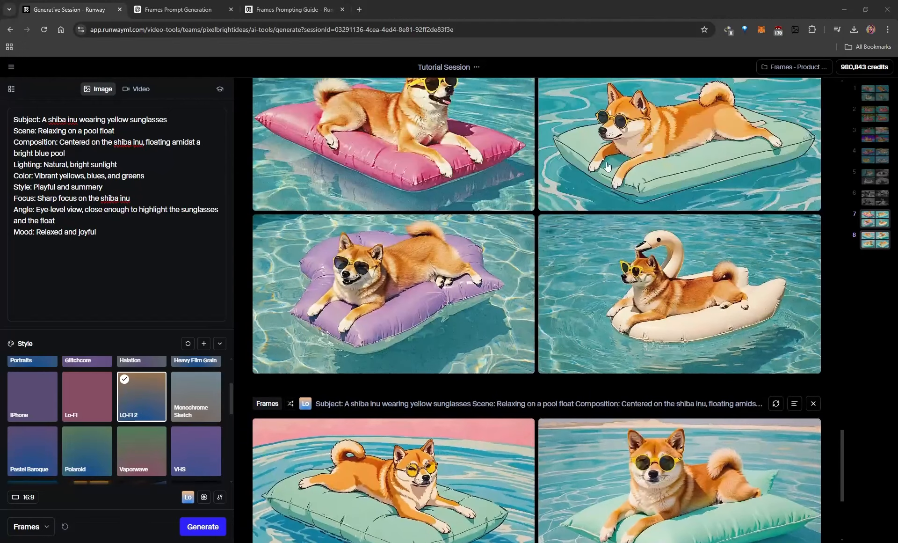
mouse_move(617, 151)
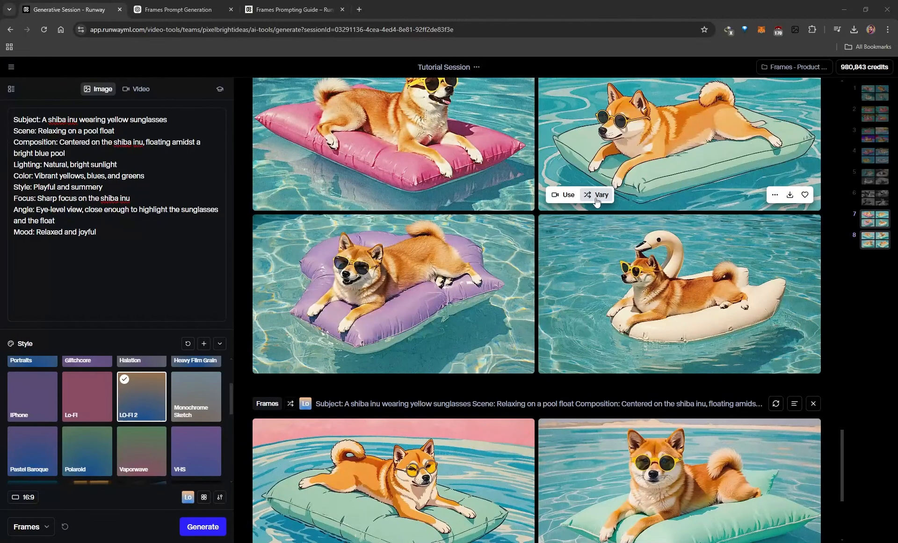
scroll(593, 360, "down", 5)
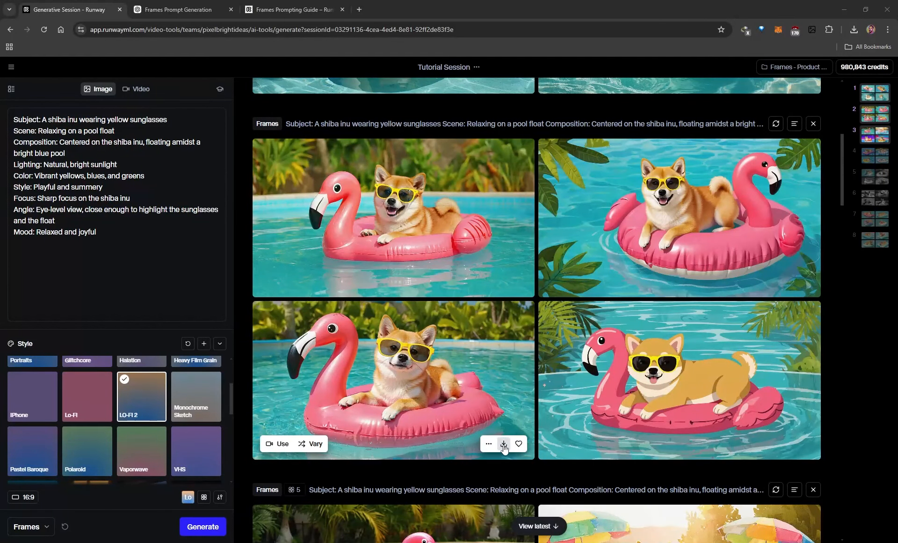
- Review the full shiba inu prompt alongside the pink flamingo float image set
scroll(608, 328, "up", 1)
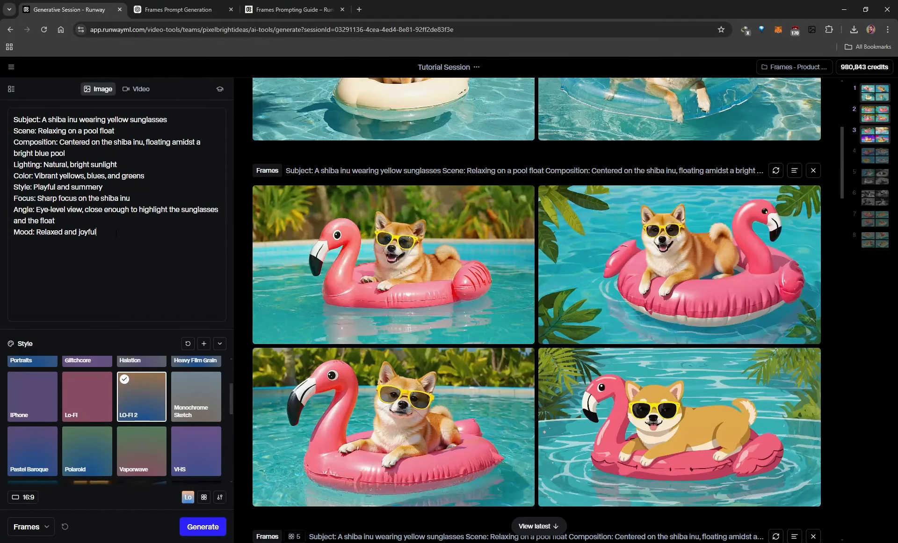
key("ctrl+a")
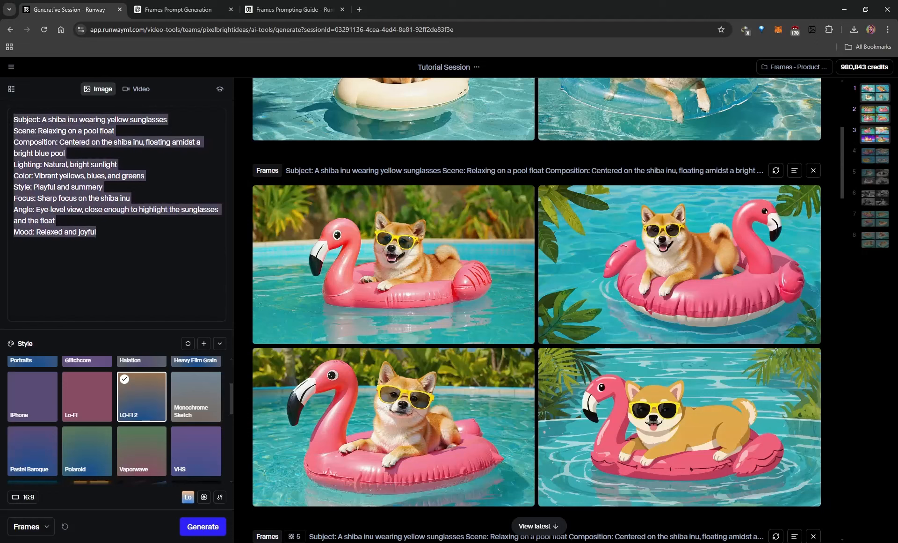
left_click(121, 244)
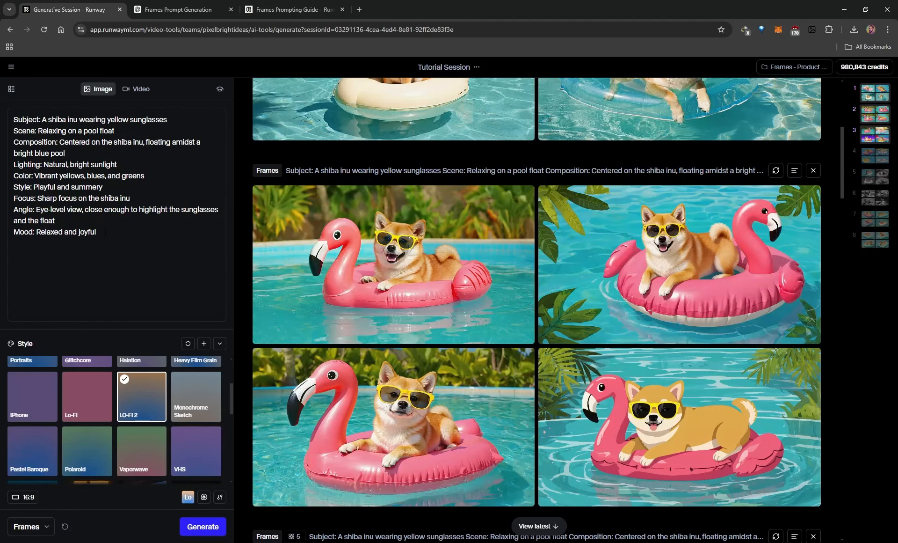
scroll(329, 318, "down", 1)
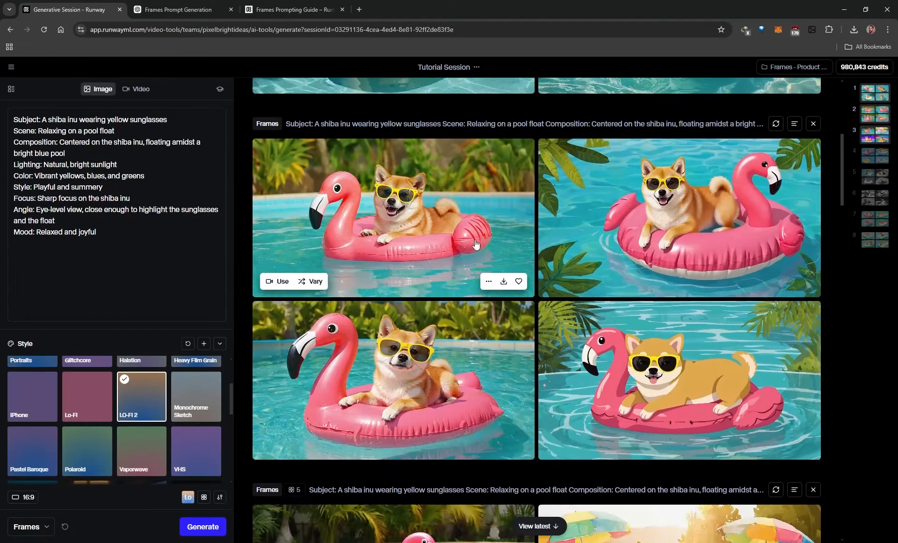
scroll(328, 319, "up", 1)
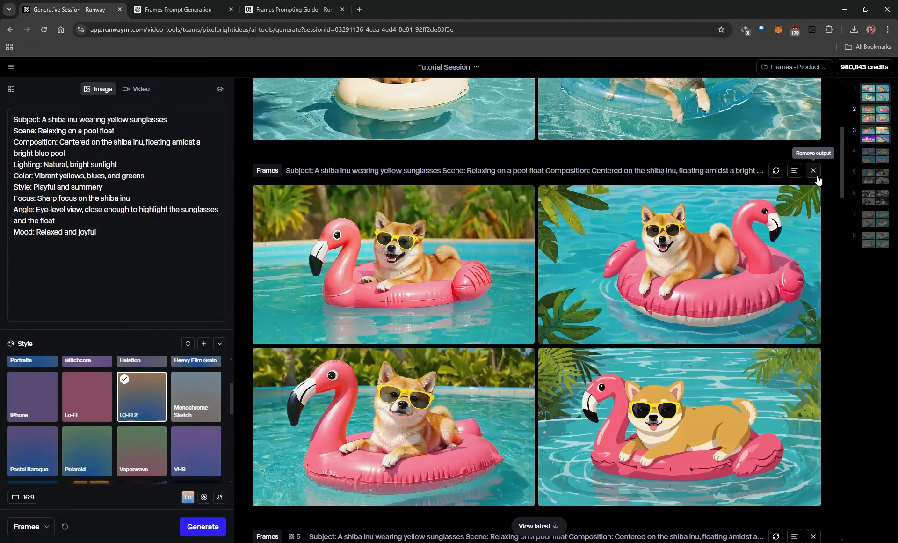
scroll(409, 373, "down", 1)
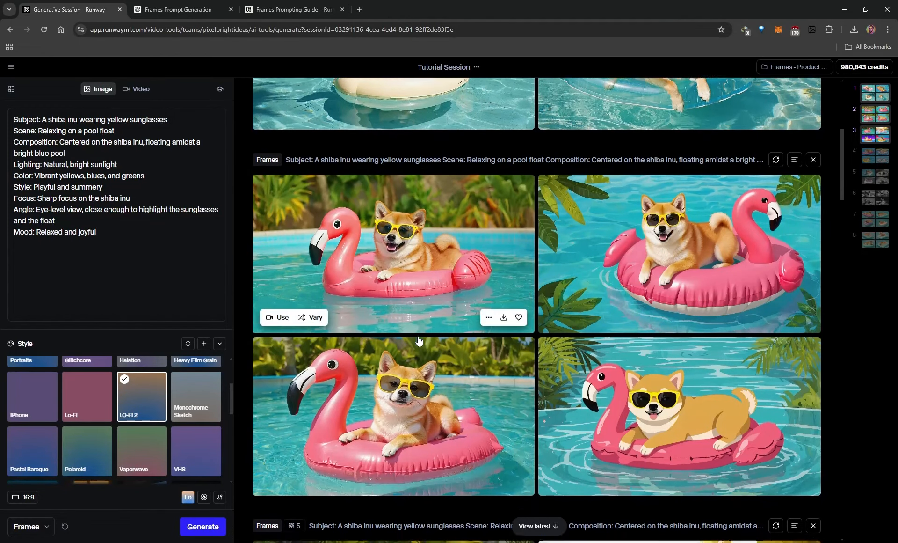
- Inspect the enlarged view and generation settings of the third image in the pink flamingo float set
left_click(407, 356)
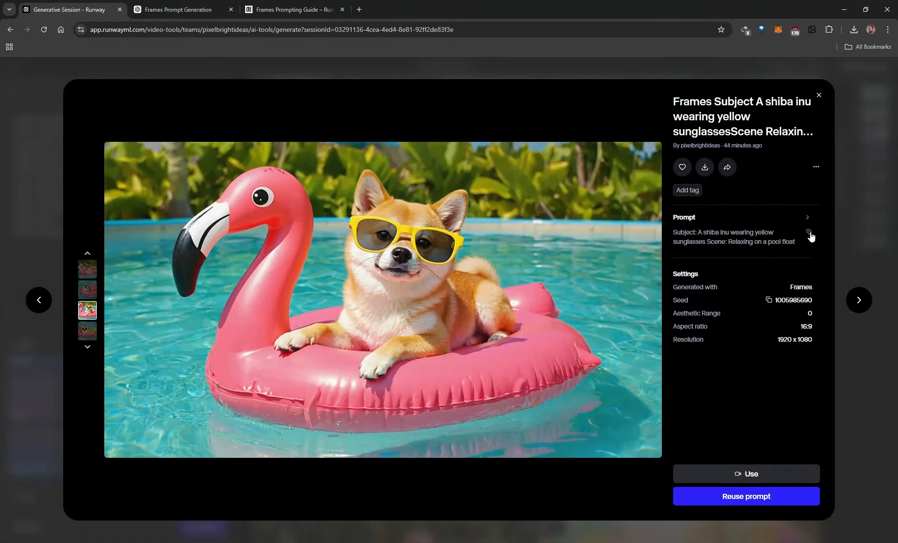
left_click_drag(673, 273, 816, 341)
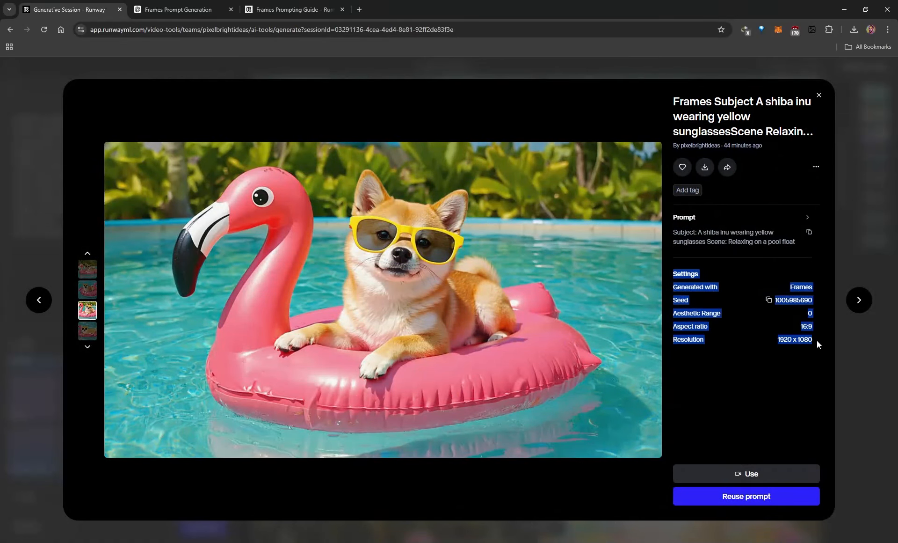
left_click(743, 357)
left_click(871, 237)
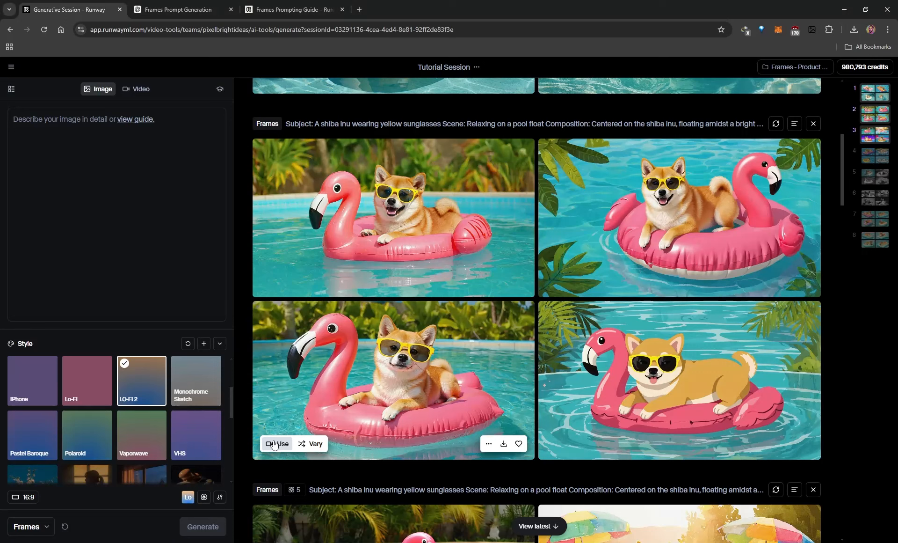
- Use the third pink flamingo float image as the video source, with the Gen-3 Alpha Turbo model
left_click(274, 443)
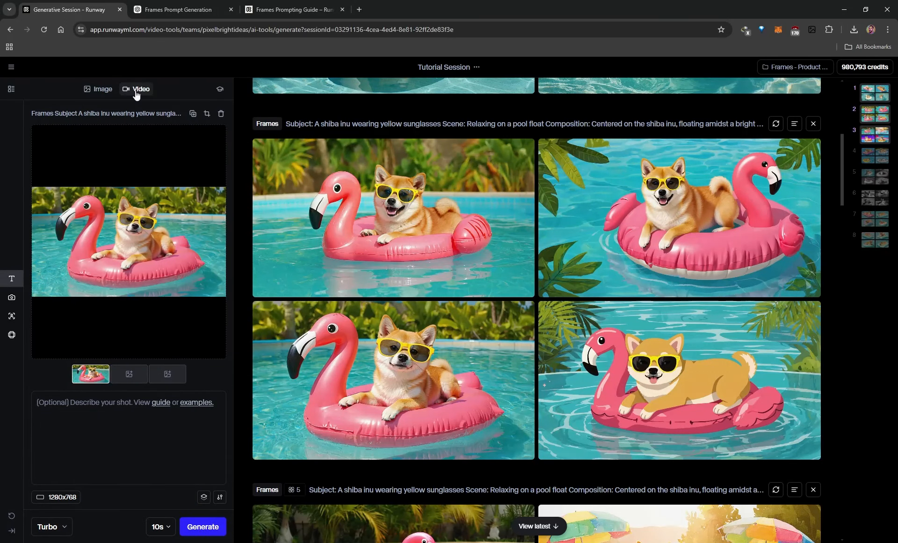
left_click(58, 527)
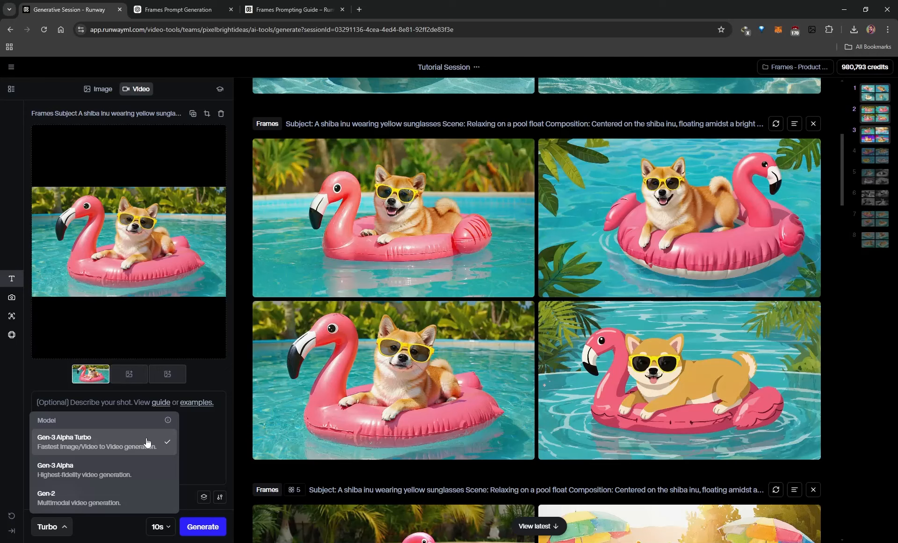
left_click(161, 442)
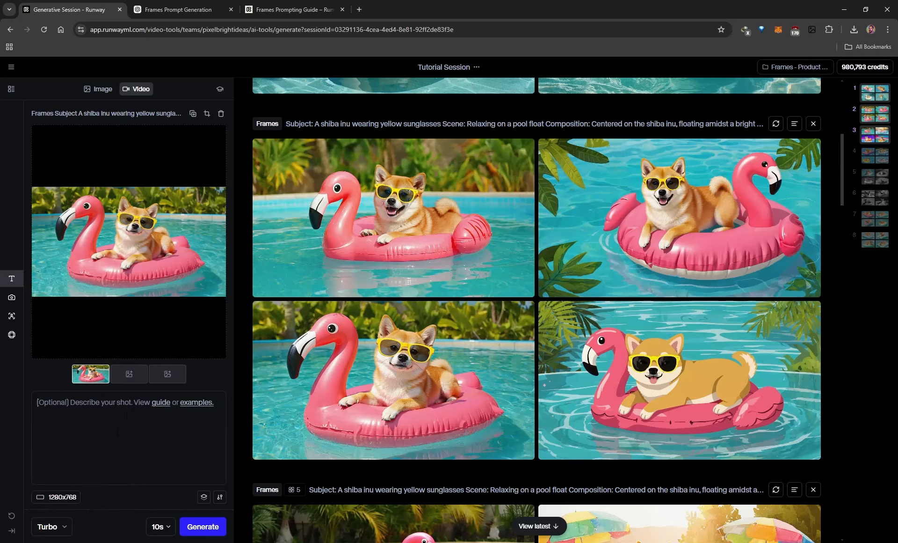
- Generate a 10-second video from the source image with the prompt "A shiba inu on a pool float"
type("A shiba inu on a pool float")
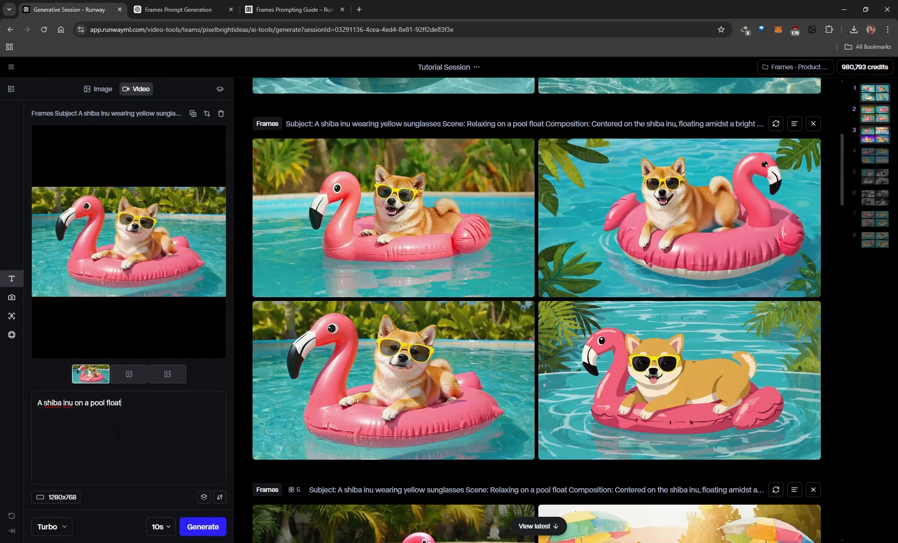
left_click(159, 530)
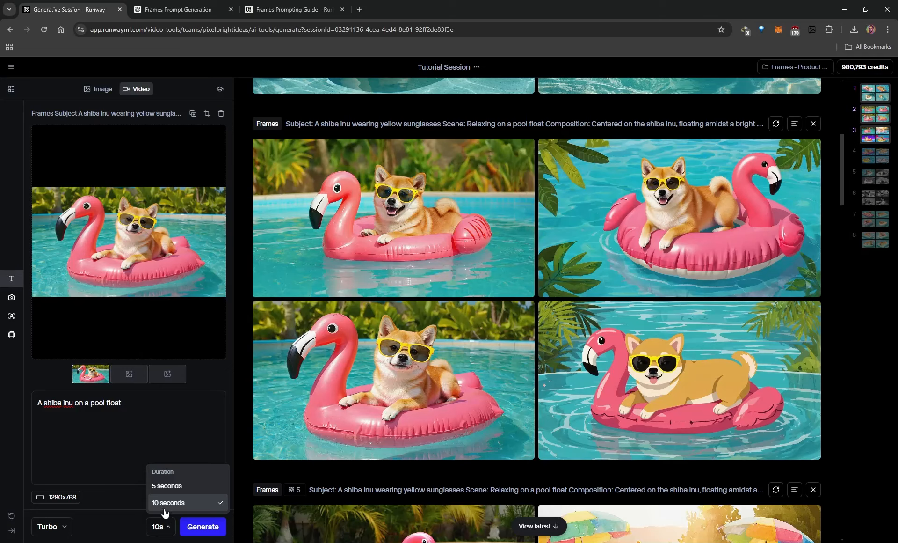
key("Escape")
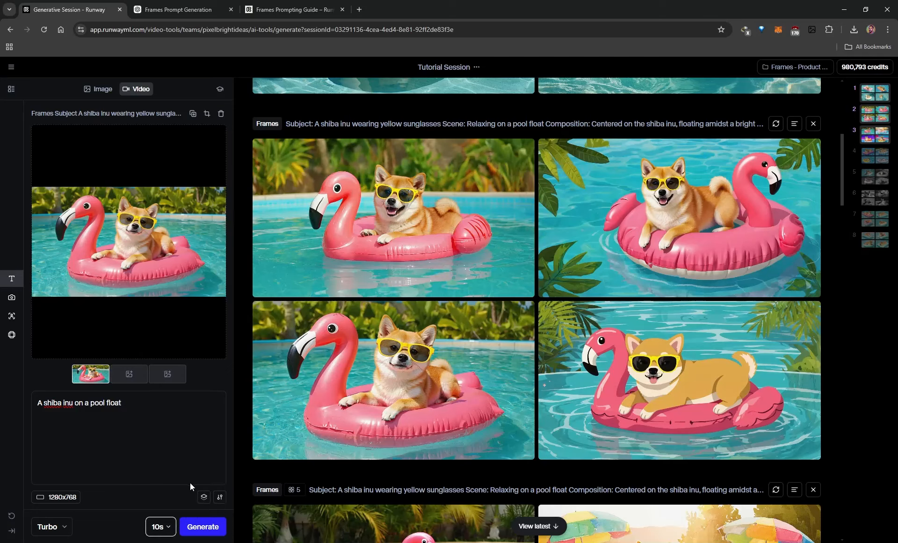
left_click(200, 526)
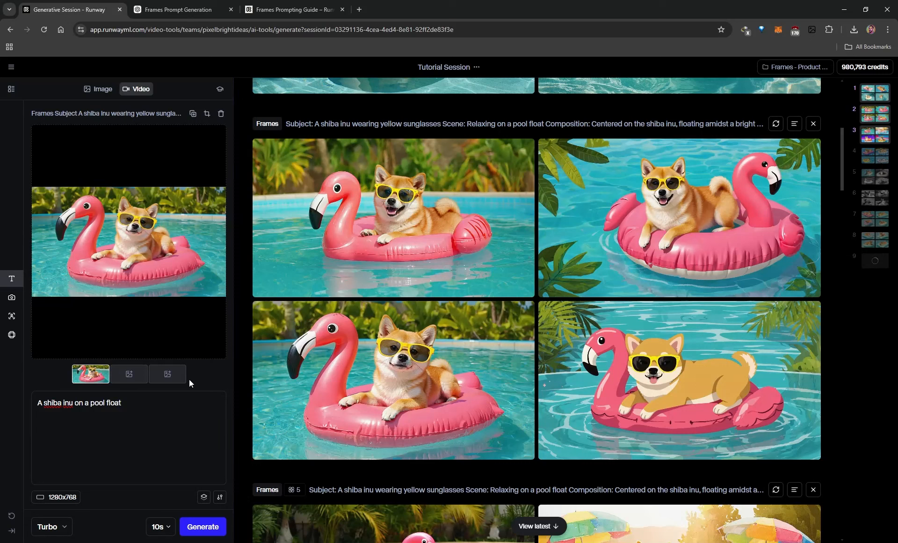
- Look through the camera control, Act-One and Expand Video tools, and return to the text prompt video setup
left_click(12, 297)
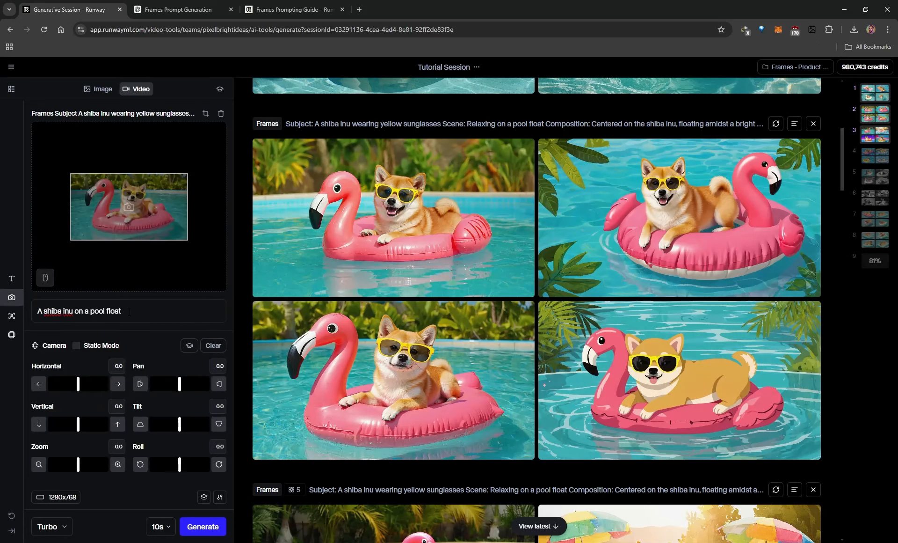
left_click(12, 318)
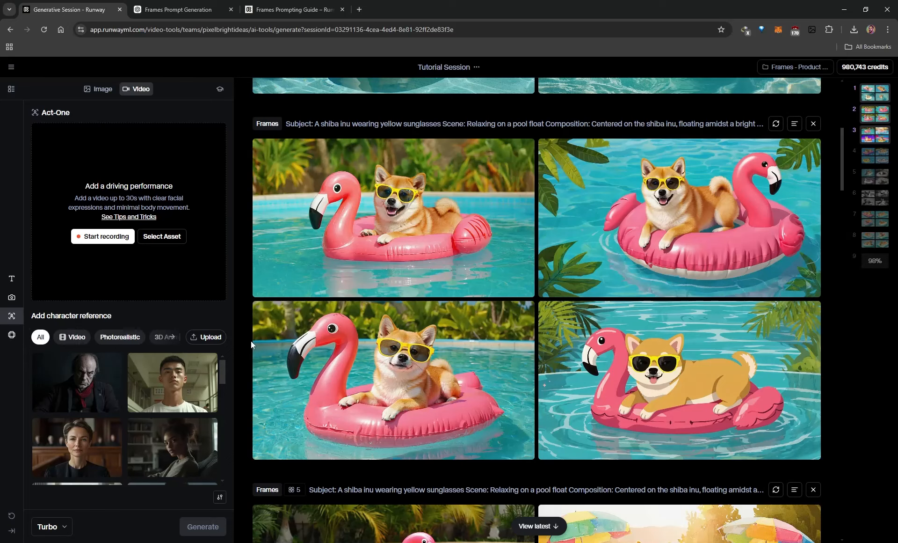
mouse_move(340, 355)
left_click(12, 335)
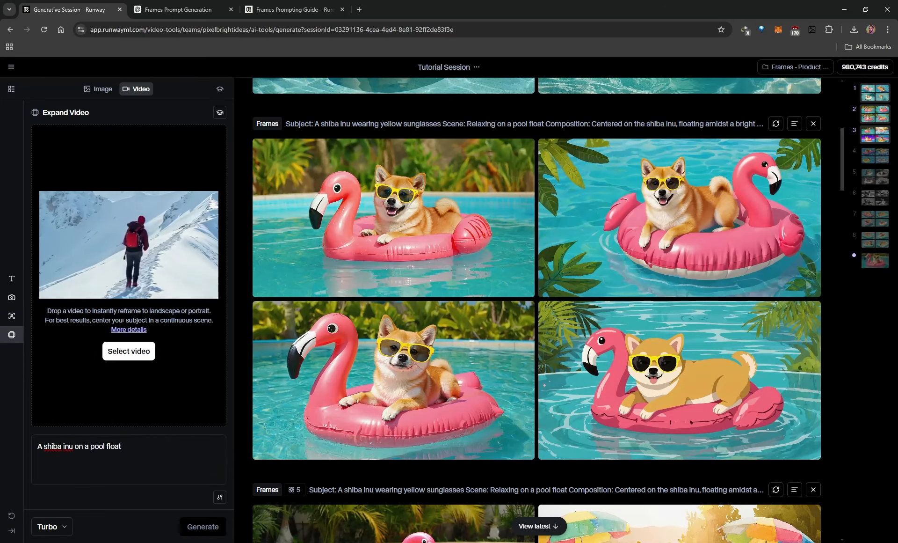
left_click(14, 278)
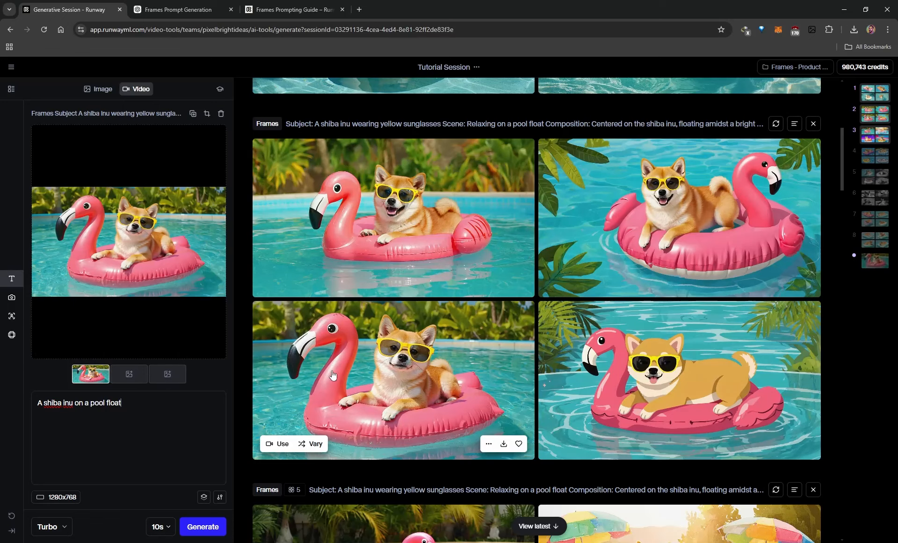
- Play the generated shiba inu pool float video, watch it in full screen, and return to the session
scroll(363, 416, "down", 20)
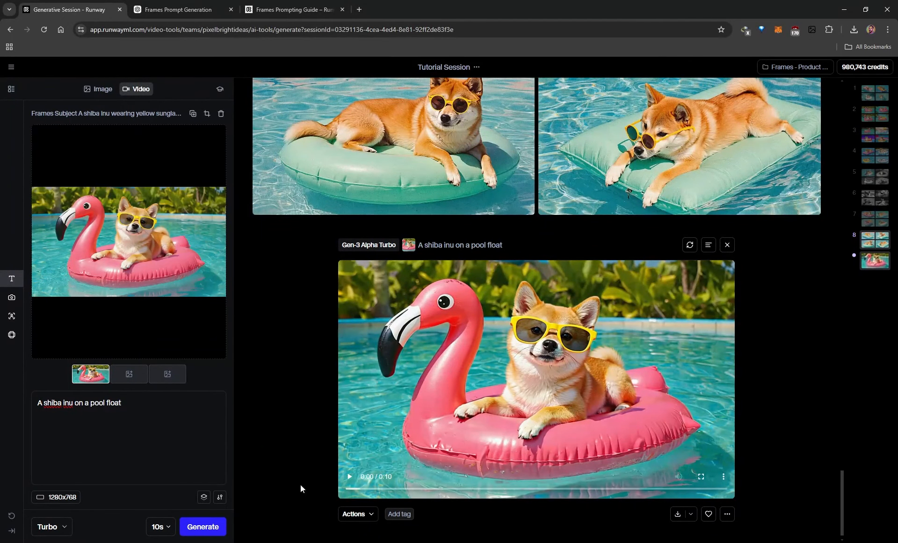
left_click(343, 476)
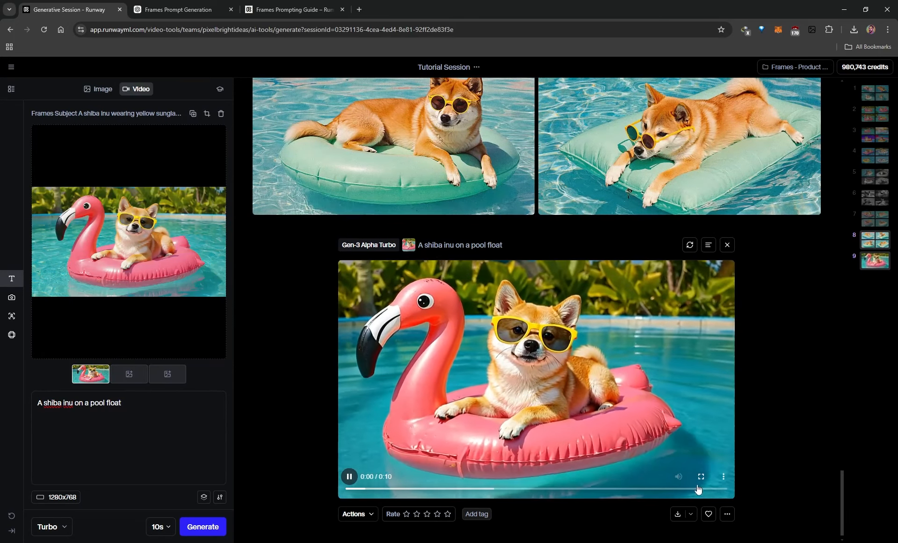
left_click(701, 476)
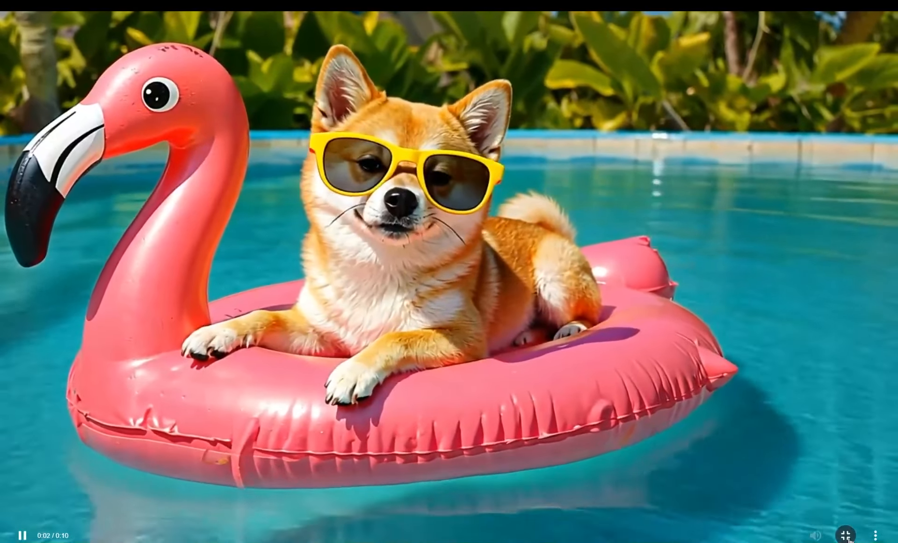
left_click(846, 535)
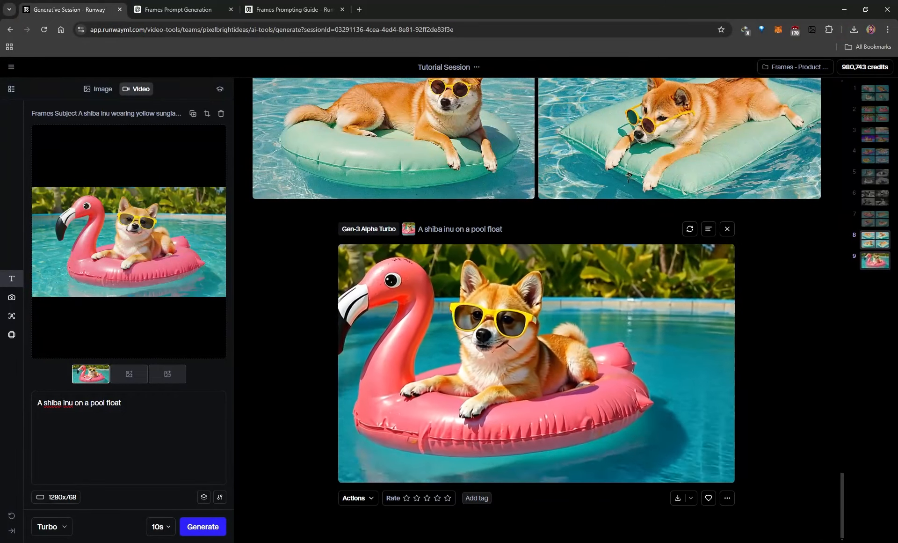